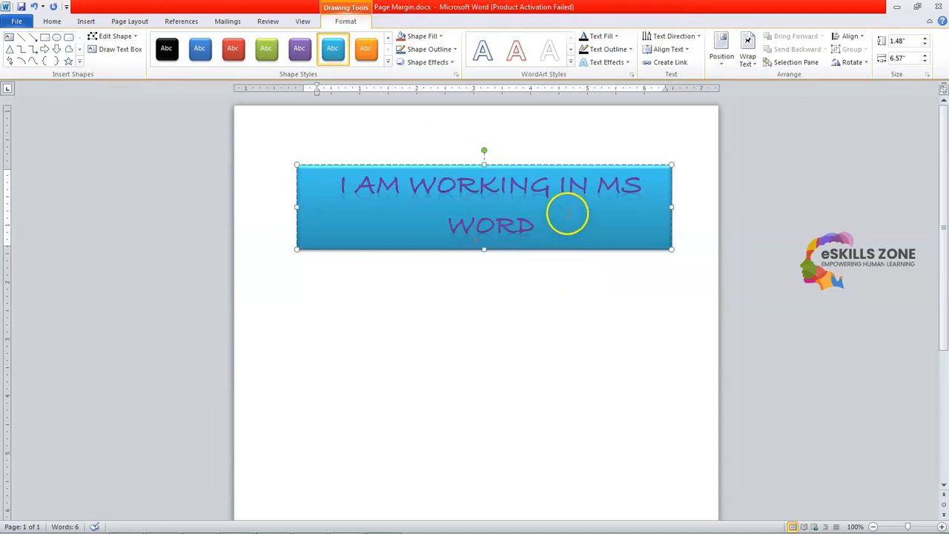
Align the banner's text to the top of the blue box
{"action": "left_click_drag", "start_coordinate": [508, 217], "coordinate": [338, 186]}
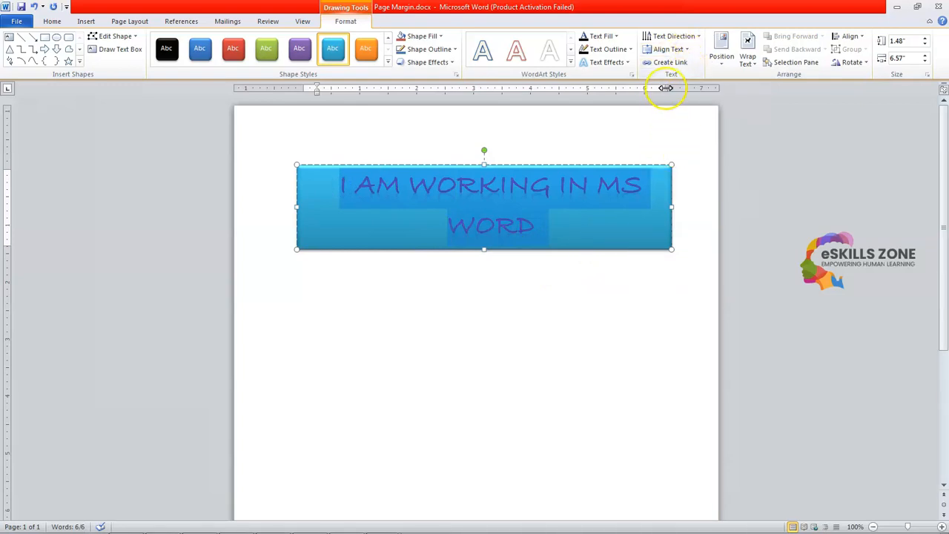
{"action": "left_click", "coordinate": [686, 50]}
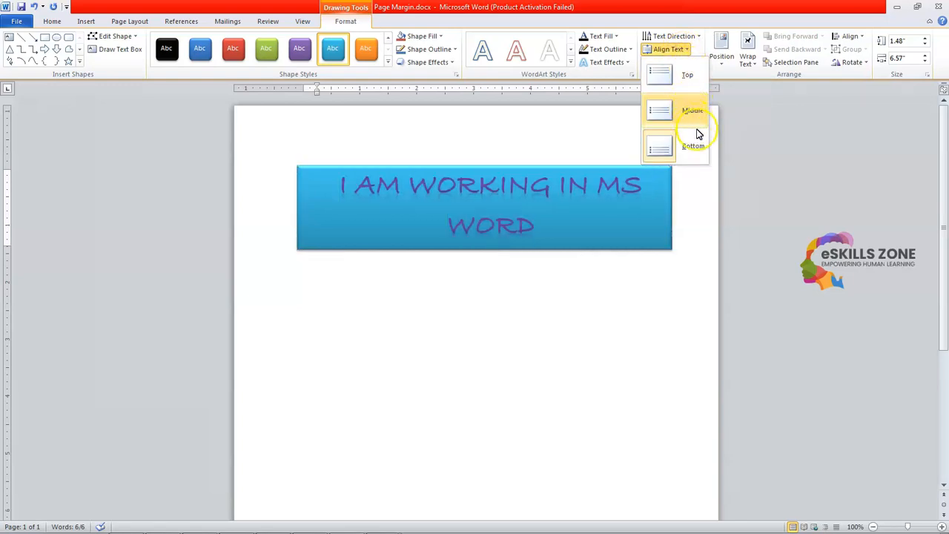
{"action": "left_click", "coordinate": [681, 76]}
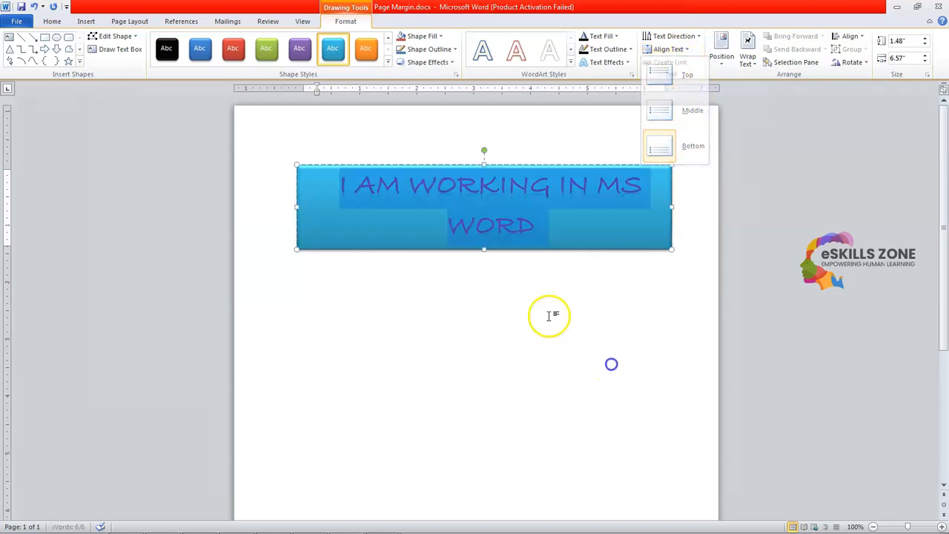
{"action": "left_click", "coordinate": [466, 288]}
Widen the banner leftward so 'I AM WORKING IN MS WORD' fits on one line
{"action": "left_click", "coordinate": [318, 221]}
{"action": "left_click_drag", "start_coordinate": [295, 206], "coordinate": [277, 205]}
{"action": "left_click", "coordinate": [360, 294]}
Adjust the paragraph indent below the banner and place the cursor at its left edge
{"action": "left_click", "coordinate": [411, 325]}
{"action": "left_click_drag", "start_coordinate": [288, 88], "coordinate": [276, 90]}
{"action": "left_click", "coordinate": [409, 290]}
{"action": "left_click", "coordinate": [293, 231]}
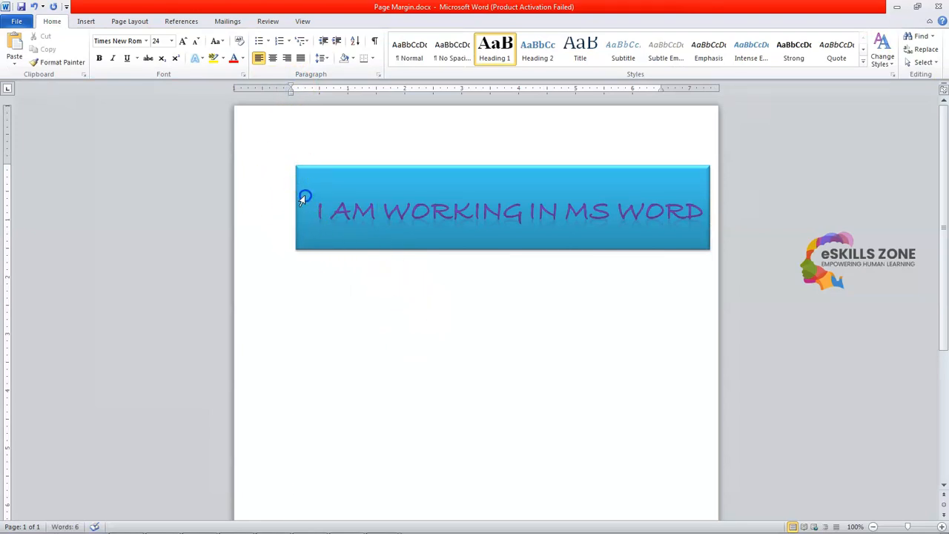
Undo the accidental move of the banner text out of the blue box
{"action": "left_click", "coordinate": [304, 198]}
{"action": "left_click", "coordinate": [288, 205]}
{"action": "mouse_move", "coordinate": [279, 202]}
{"action": "left_mouse_down"}
{"action": "mouse_move", "coordinate": [298, 200]}
{"action": "mouse_move", "coordinate": [290, 198]}
{"action": "left_mouse_up"}
{"action": "left_click", "coordinate": [303, 198]}
{"action": "left_click", "coordinate": [610, 314]}
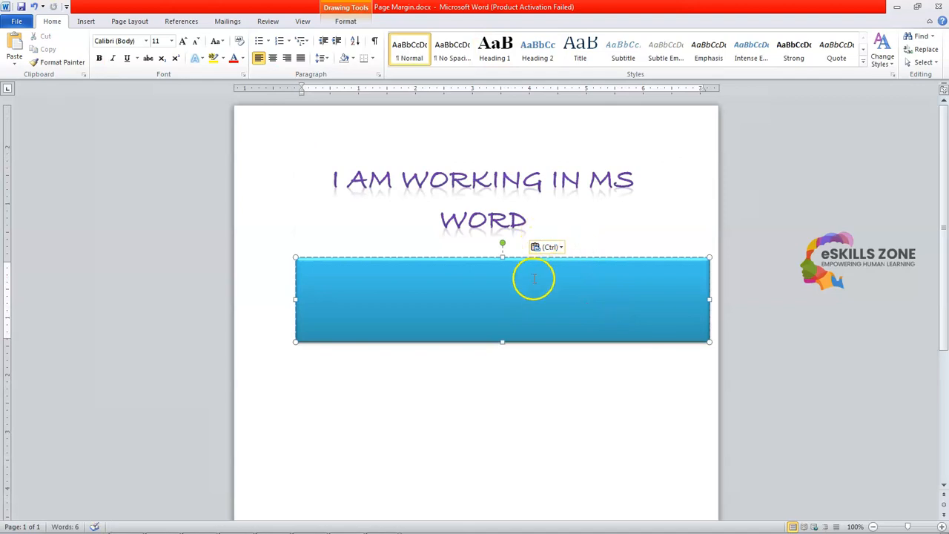
{"action": "key", "text": "ctrl+z"}
Resize the banner by its side handles to keep the text on one line, then open the File view
{"action": "left_click", "coordinate": [665, 208]}
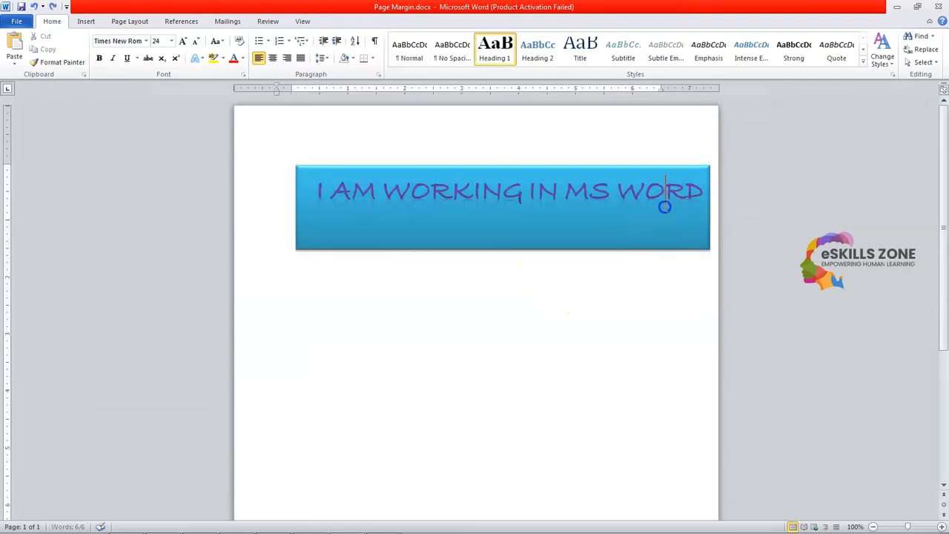
{"action": "left_click_drag", "start_coordinate": [709, 208], "coordinate": [697, 206]}
{"action": "left_click", "coordinate": [674, 277]}
{"action": "left_click", "coordinate": [427, 201]}
{"action": "left_click_drag", "start_coordinate": [295, 207], "coordinate": [277, 206]}
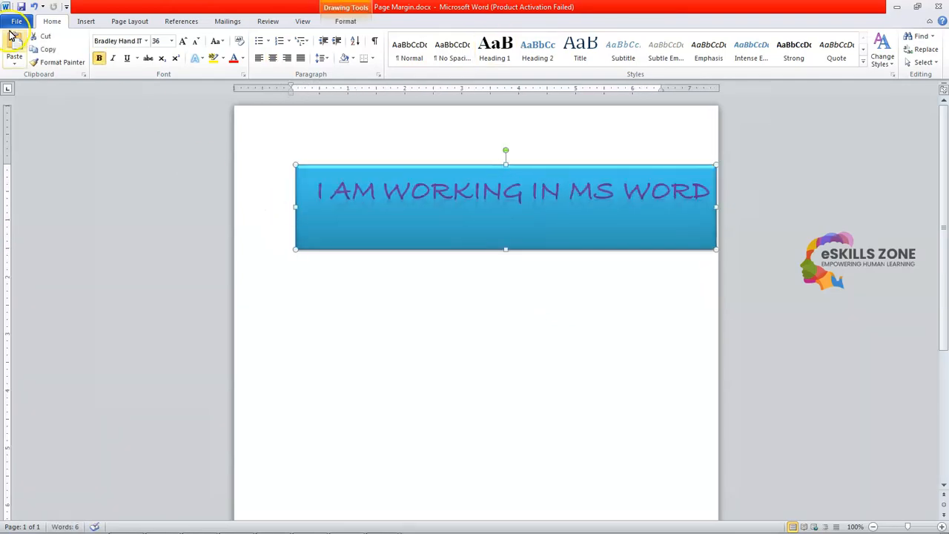
{"action": "left_click", "coordinate": [14, 24]}
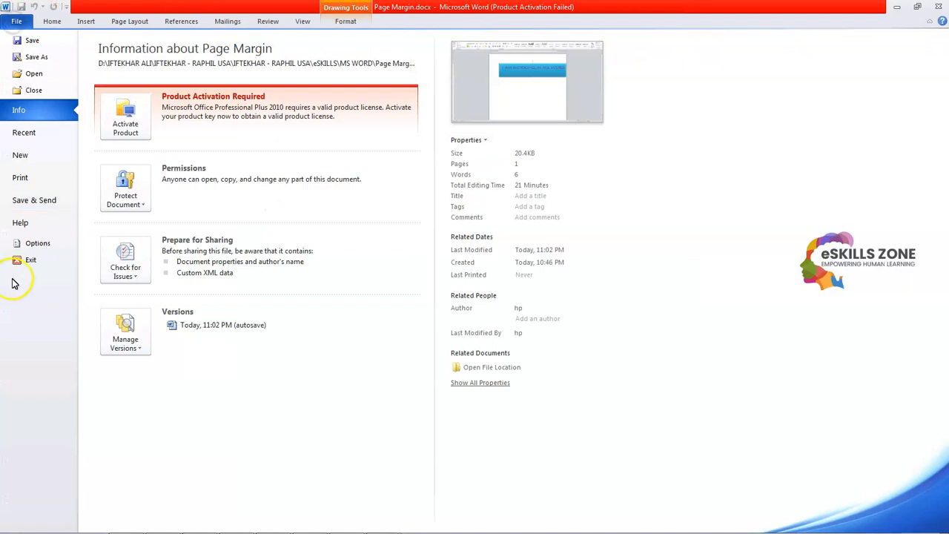
Set the left and right page margins to 0.5" in Page Setup and save the document
{"action": "left_click", "coordinate": [22, 181]}
{"action": "left_click", "coordinate": [288, 382]}
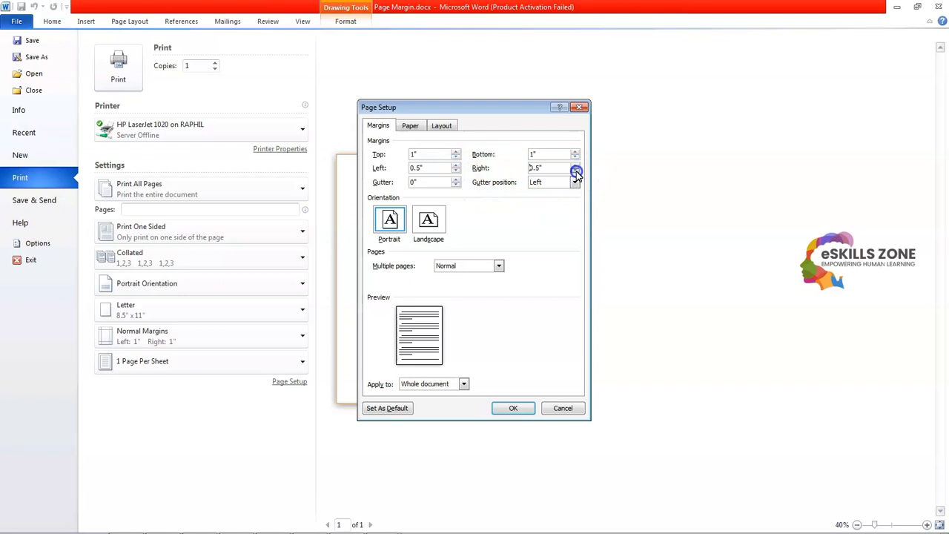
{"action": "left_click", "coordinate": [513, 408]}
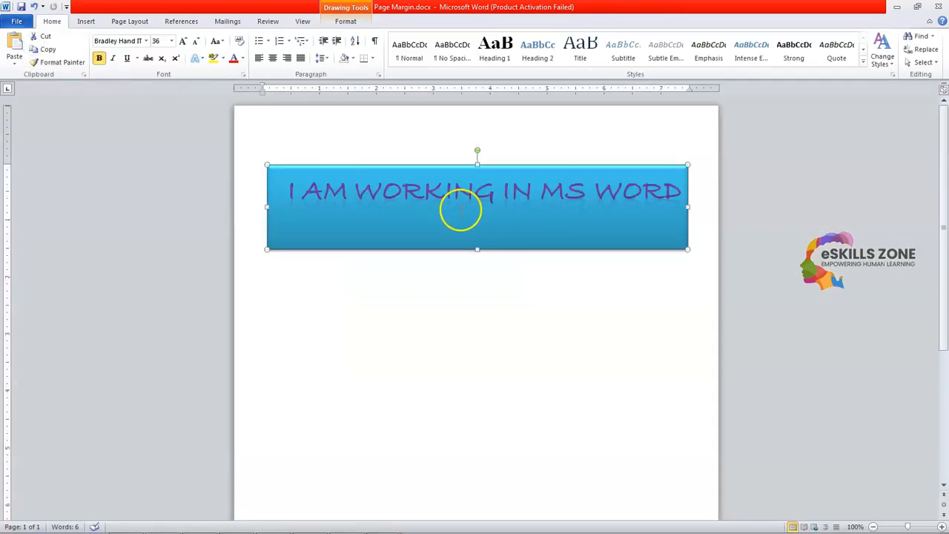
{"action": "left_click", "coordinate": [510, 274]}
Select the banner and make it slightly taller
{"action": "left_click", "coordinate": [473, 200]}
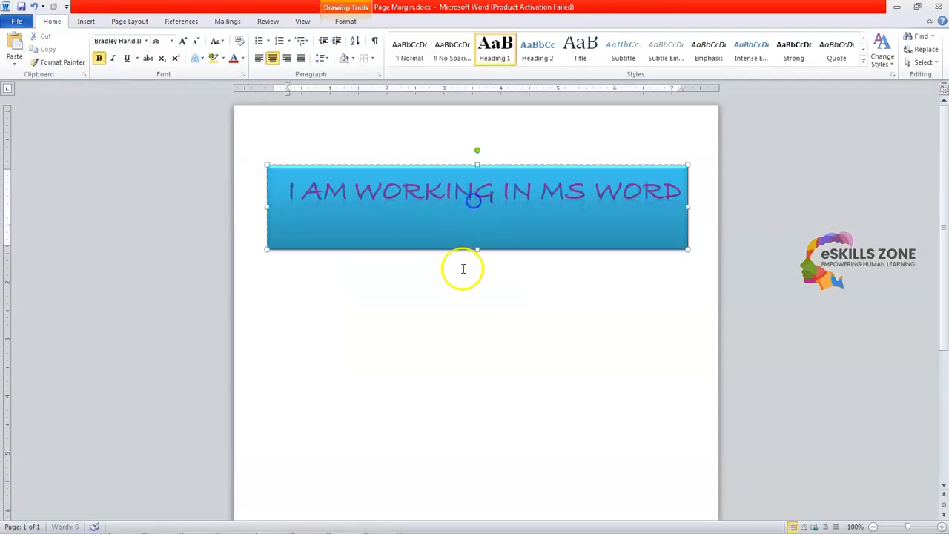
{"action": "left_click", "coordinate": [484, 273]}
{"action": "left_click", "coordinate": [476, 244]}
{"action": "left_click_drag", "start_coordinate": [477, 250], "coordinate": [478, 255]}
{"action": "left_click", "coordinate": [480, 293]}
{"action": "left_click", "coordinate": [429, 218]}
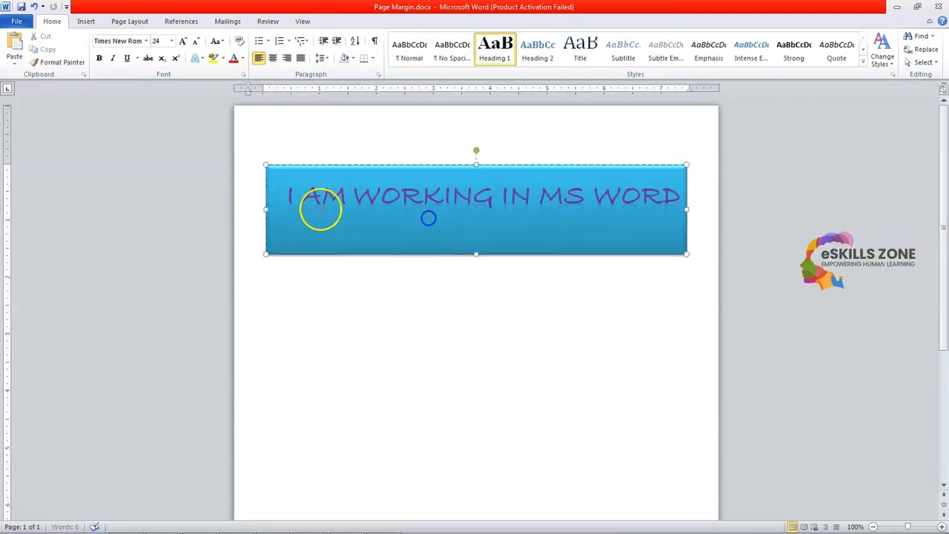
{"action": "left_click", "coordinate": [363, 194]}
{"action": "left_click", "coordinate": [526, 307]}
{"action": "left_click", "coordinate": [450, 215]}
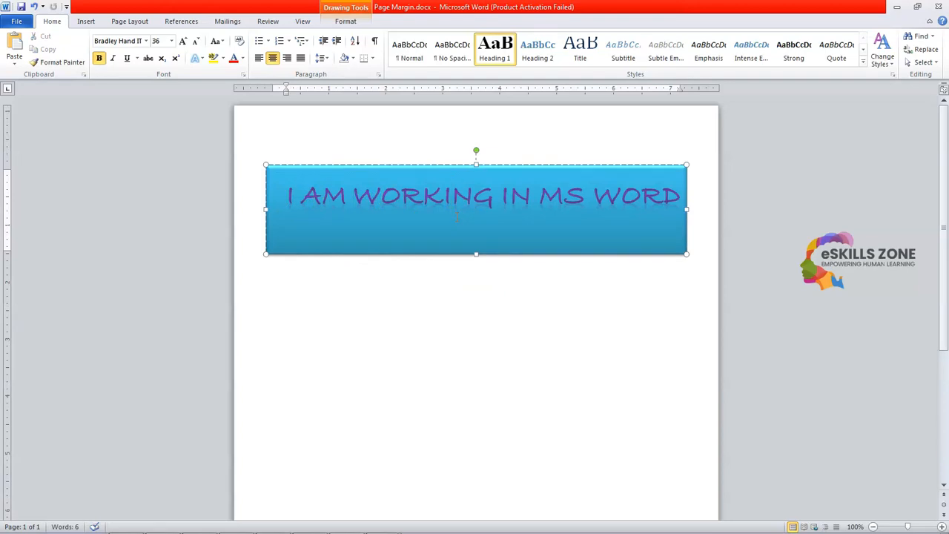
Align the banner text to the bottom and reduce the box's height
{"action": "left_click", "coordinate": [345, 22]}
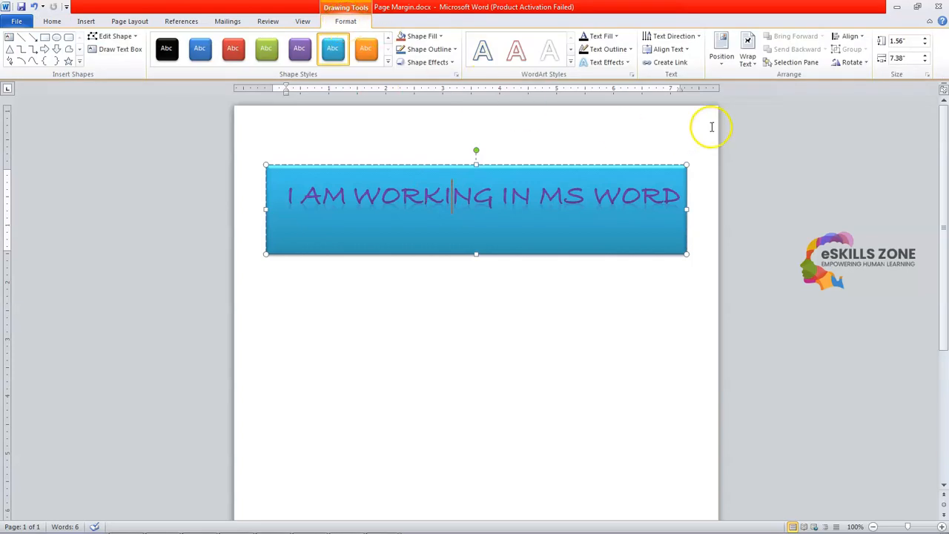
{"action": "left_click", "coordinate": [687, 51]}
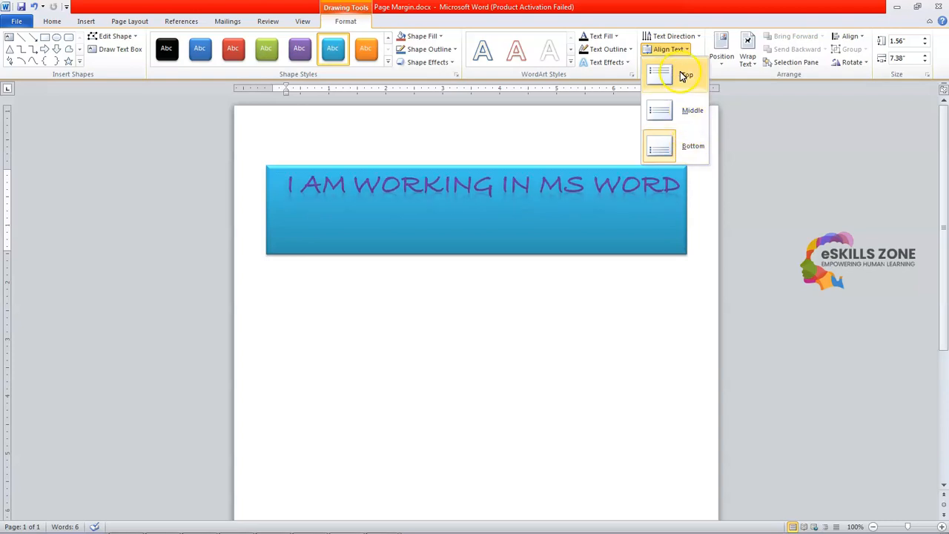
{"action": "left_click", "coordinate": [689, 146]}
{"action": "left_click", "coordinate": [524, 284]}
{"action": "left_click", "coordinate": [450, 219]}
{"action": "left_click_drag", "start_coordinate": [476, 253], "coordinate": [476, 231]}
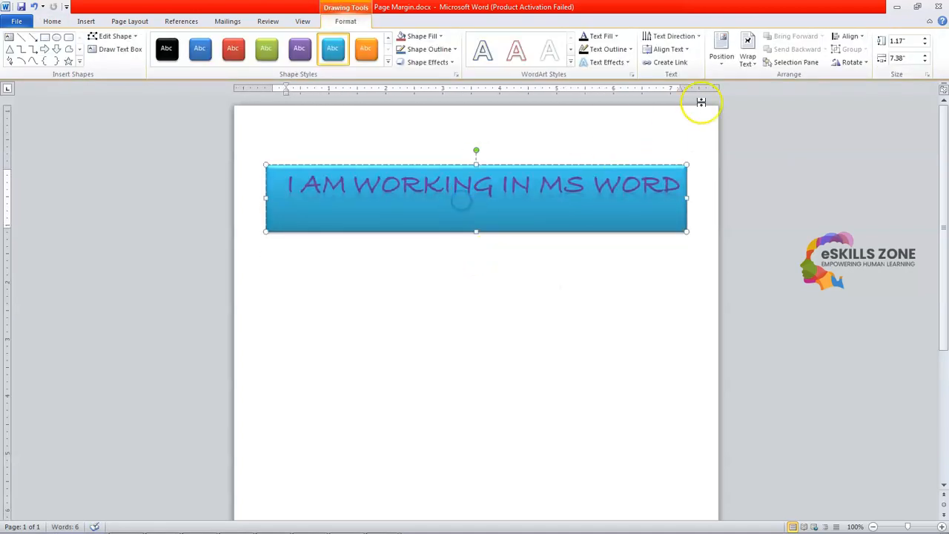
Center the banner text vertically, add a blank line above it, and enlarge the box
{"action": "left_click", "coordinate": [670, 49]}
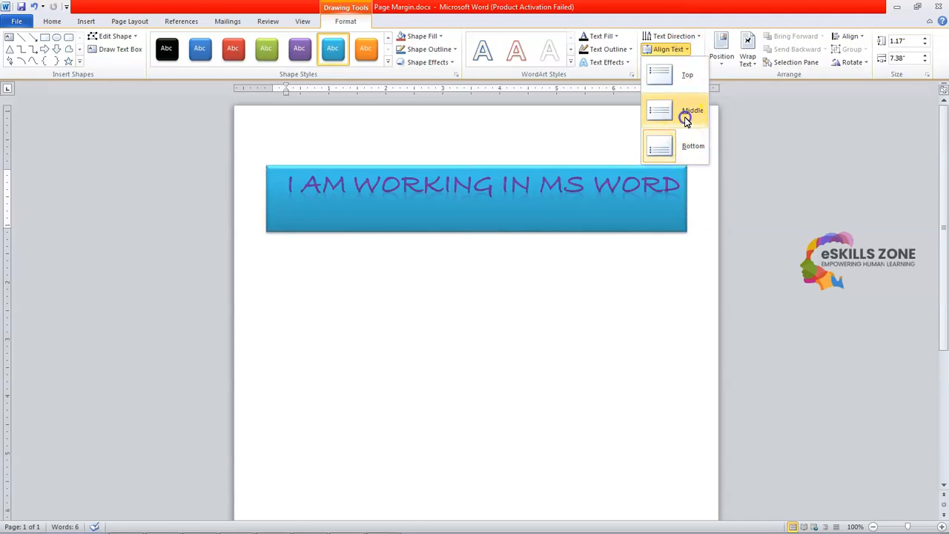
{"action": "left_click", "coordinate": [686, 119]}
{"action": "left_click", "coordinate": [613, 310]}
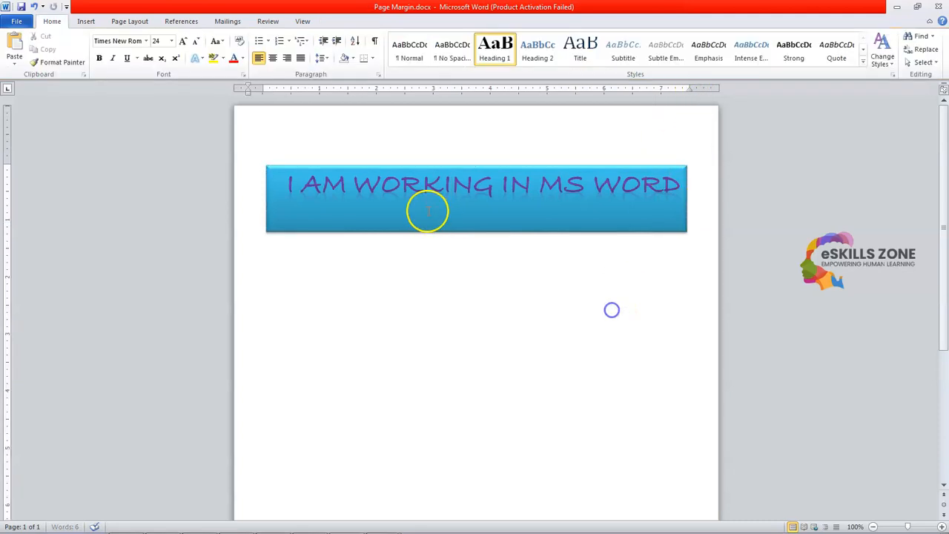
{"action": "left_click", "coordinate": [286, 186]}
{"action": "key", "text": "Return"}
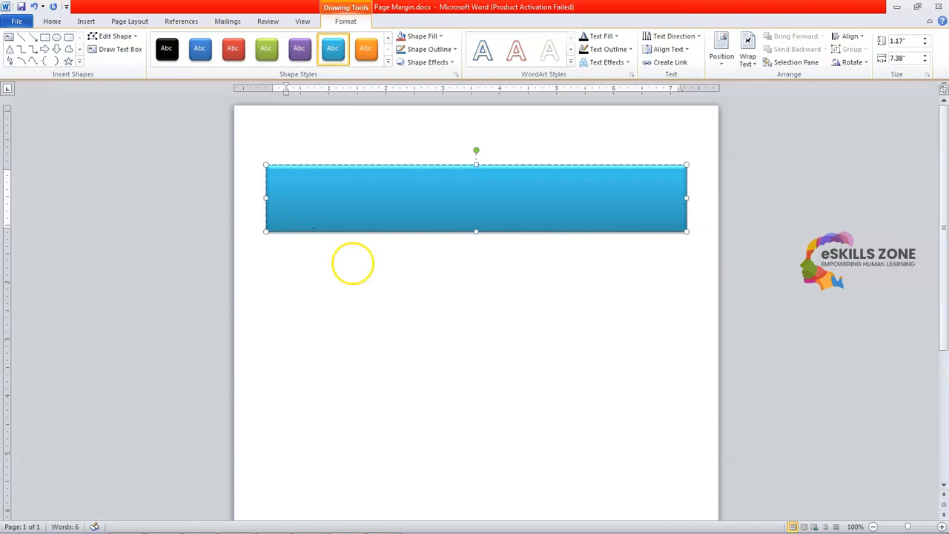
{"action": "left_click_drag", "start_coordinate": [474, 232], "coordinate": [477, 263]}
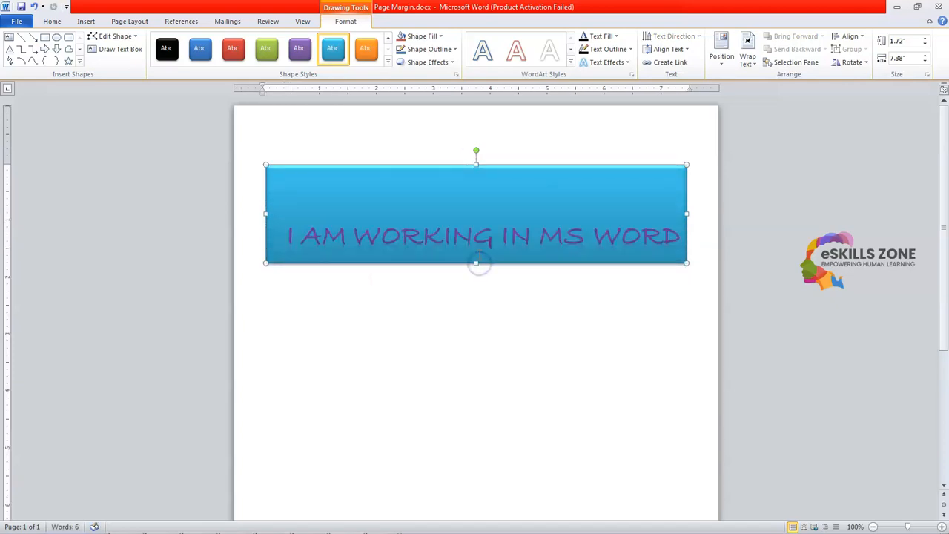
Align the banner text to the top and shorten the box to about 1.2" tall
{"action": "left_click", "coordinate": [671, 49]}
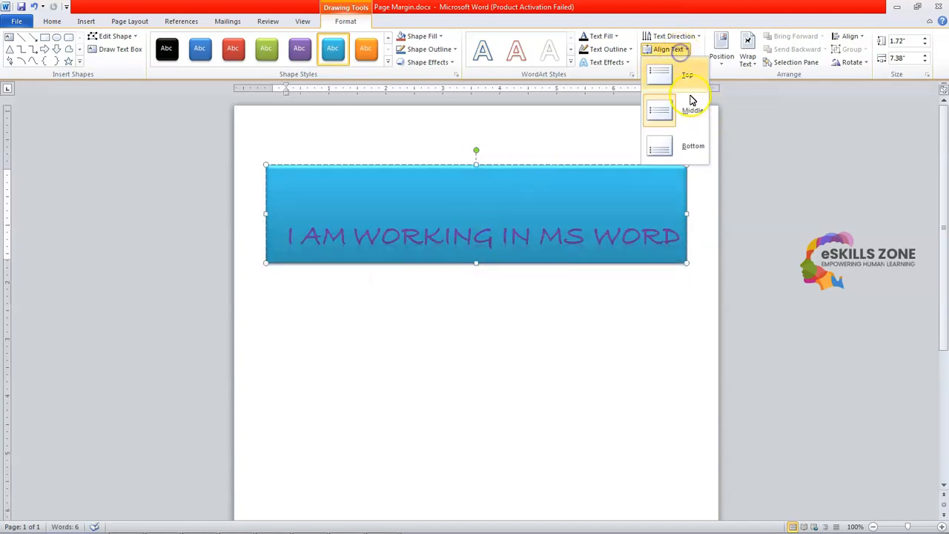
{"action": "left_click", "coordinate": [683, 80]}
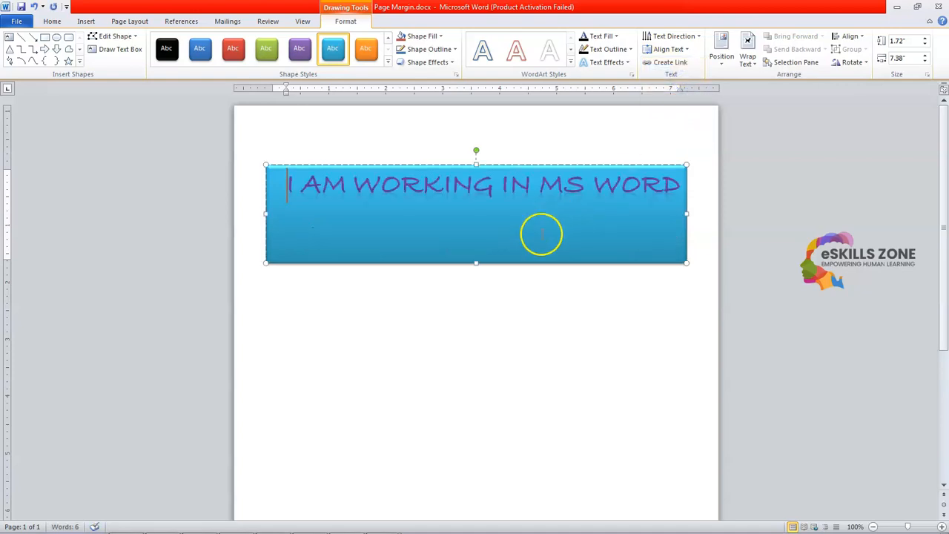
{"action": "left_click_drag", "start_coordinate": [477, 263], "coordinate": [483, 232]}
{"action": "left_click", "coordinate": [494, 262]}
{"action": "left_click", "coordinate": [490, 196]}
{"action": "left_click", "coordinate": [667, 49]}
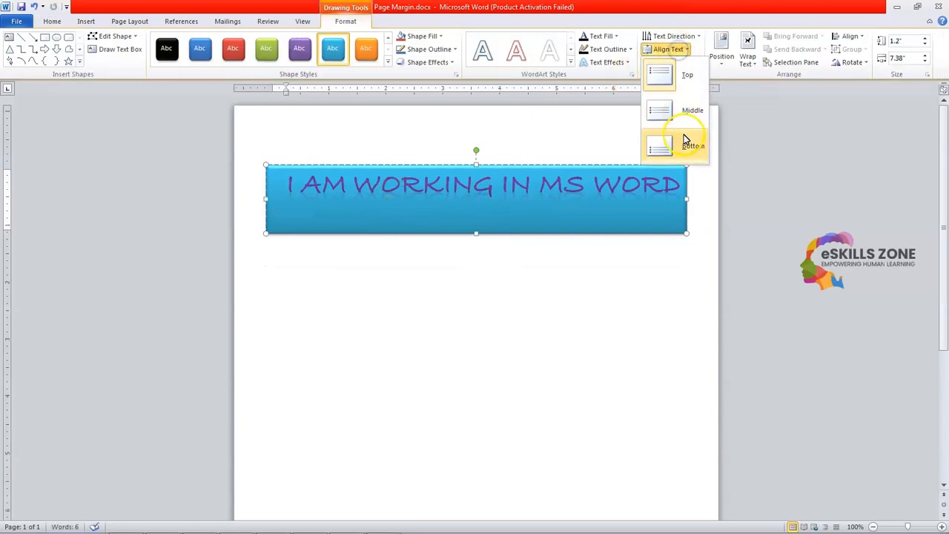
{"action": "left_click", "coordinate": [695, 37]}
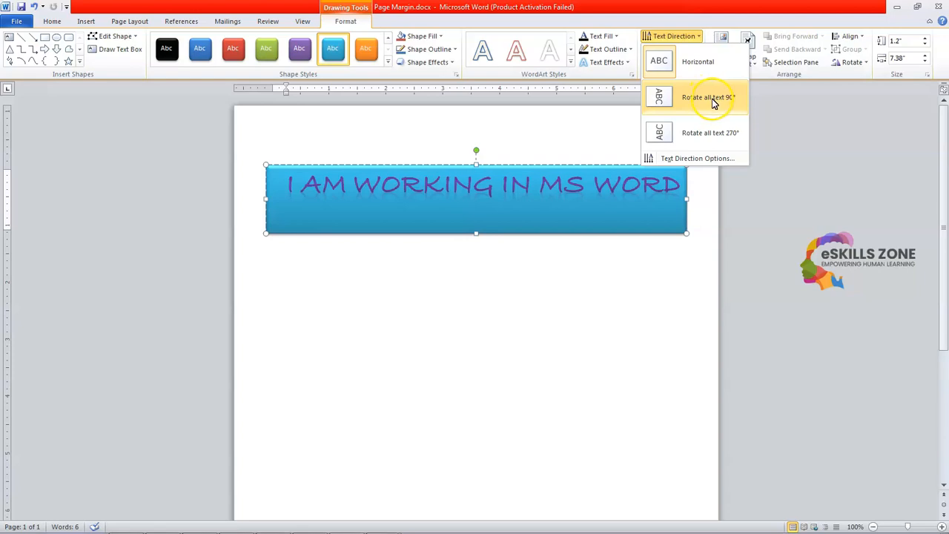
Try the 270°, 90° and horizontal text directions, leaving the text rotated 270°
{"action": "left_click", "coordinate": [690, 134]}
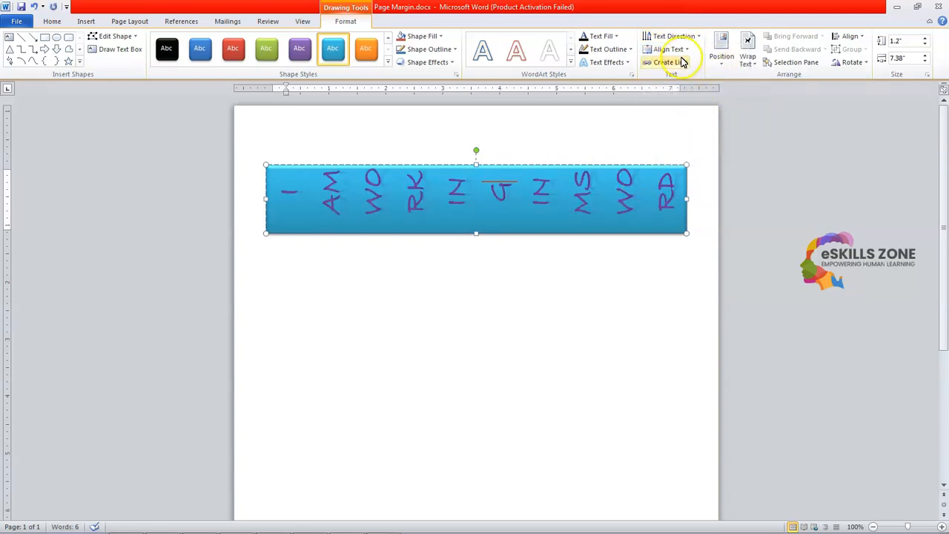
{"action": "left_click", "coordinate": [667, 37]}
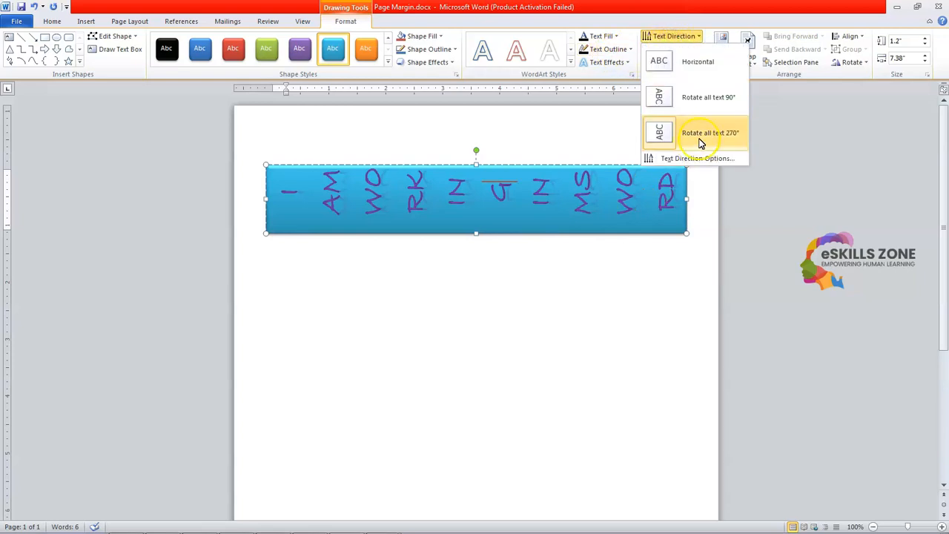
{"action": "left_click", "coordinate": [693, 99]}
{"action": "left_click", "coordinate": [688, 37]}
{"action": "left_click", "coordinate": [690, 64]}
{"action": "left_click", "coordinate": [675, 37]}
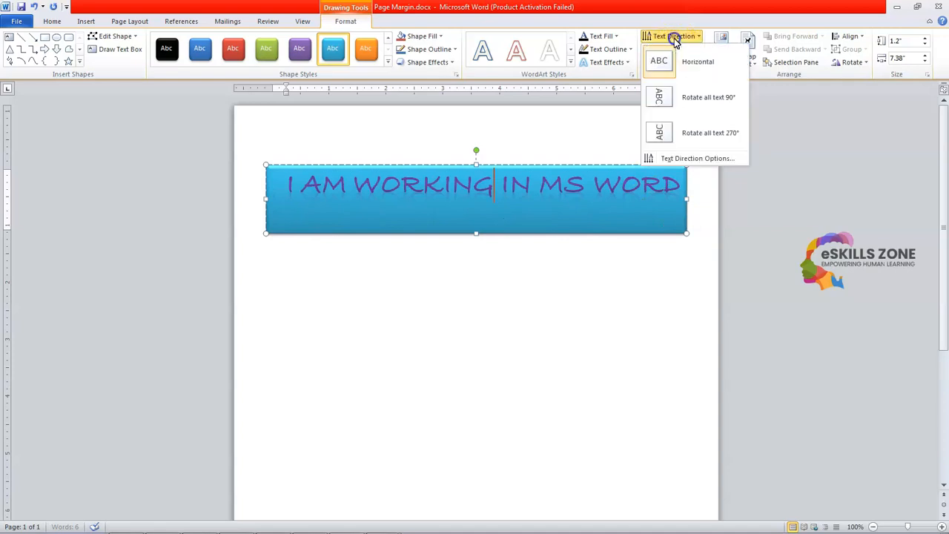
{"action": "left_click", "coordinate": [670, 135]}
Resize the text box, adjusting its height and widening it across the page
{"action": "left_click_drag", "start_coordinate": [476, 233], "coordinate": [486, 384]}
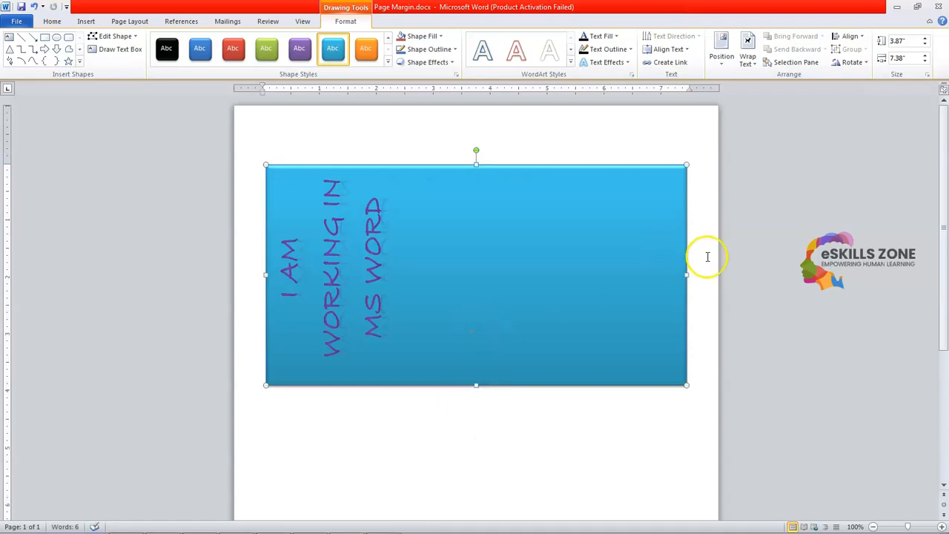
{"action": "left_click_drag", "start_coordinate": [687, 274], "coordinate": [417, 264]}
{"action": "scroll", "coordinate": [401, 274], "scroll_direction": "down", "scroll_amount": 1}
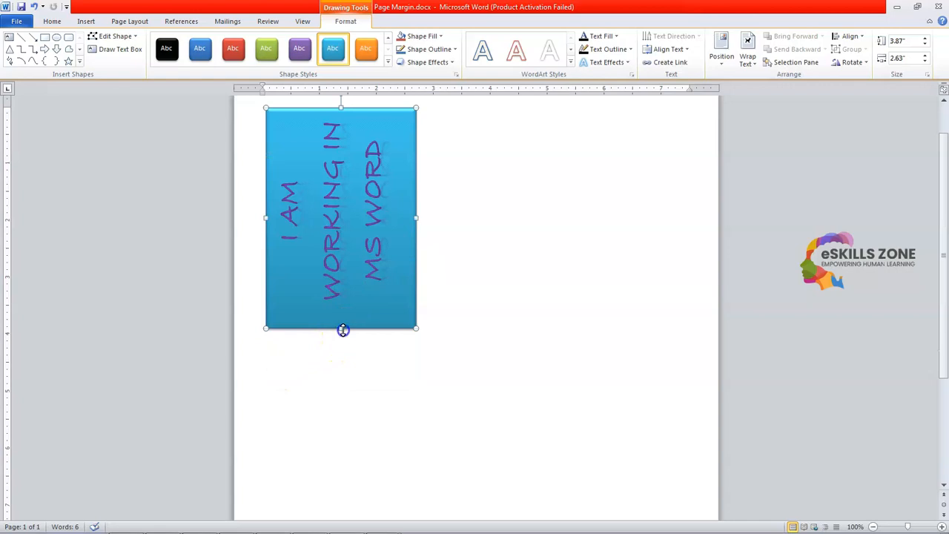
{"action": "left_click_drag", "start_coordinate": [341, 328], "coordinate": [343, 433]}
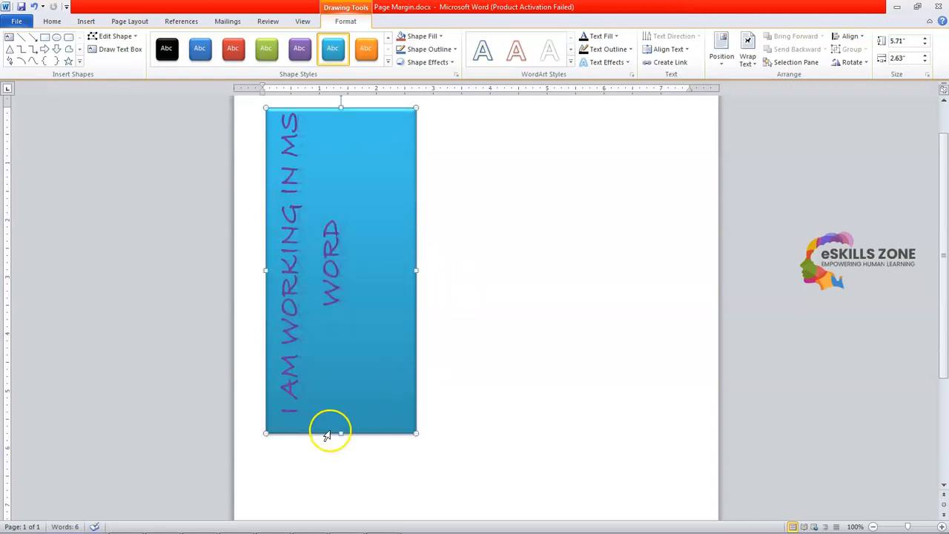
{"action": "left_click_drag", "start_coordinate": [341, 433], "coordinate": [361, 255]}
{"action": "left_click_drag", "start_coordinate": [421, 180], "coordinate": [689, 184]}
Set the banner text direction back to horizontal
{"action": "left_click", "coordinate": [593, 182]}
{"action": "left_click", "coordinate": [607, 193]}
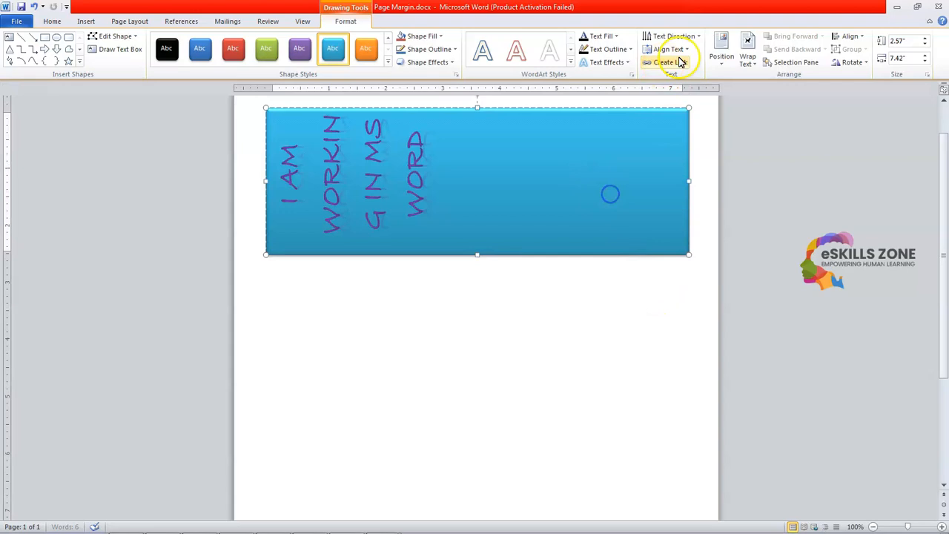
{"action": "left_click", "coordinate": [695, 37]}
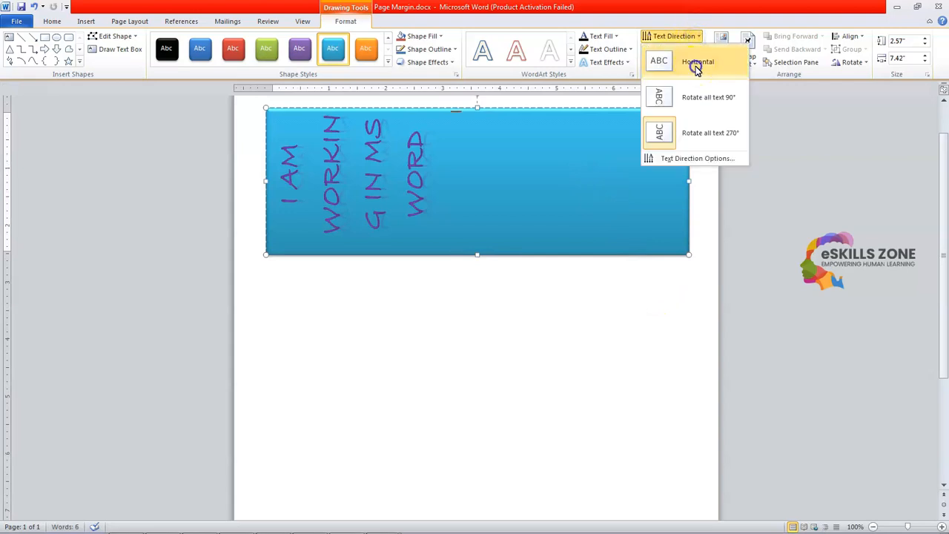
{"action": "left_click", "coordinate": [697, 66]}
{"action": "left_click", "coordinate": [598, 311]}
{"action": "left_click", "coordinate": [534, 203]}
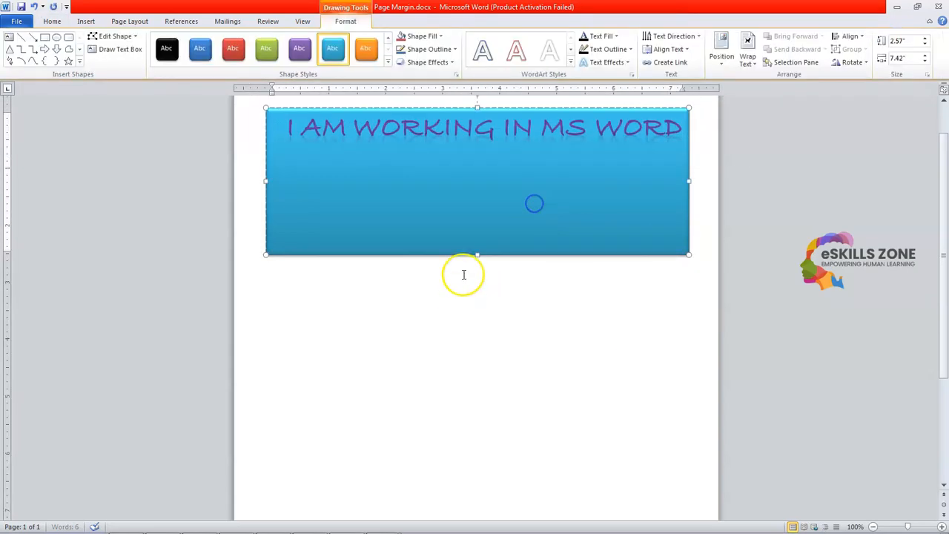
Shrink the banner's height to 1.2" and reselect it
{"action": "left_click_drag", "start_coordinate": [477, 255], "coordinate": [483, 176]}
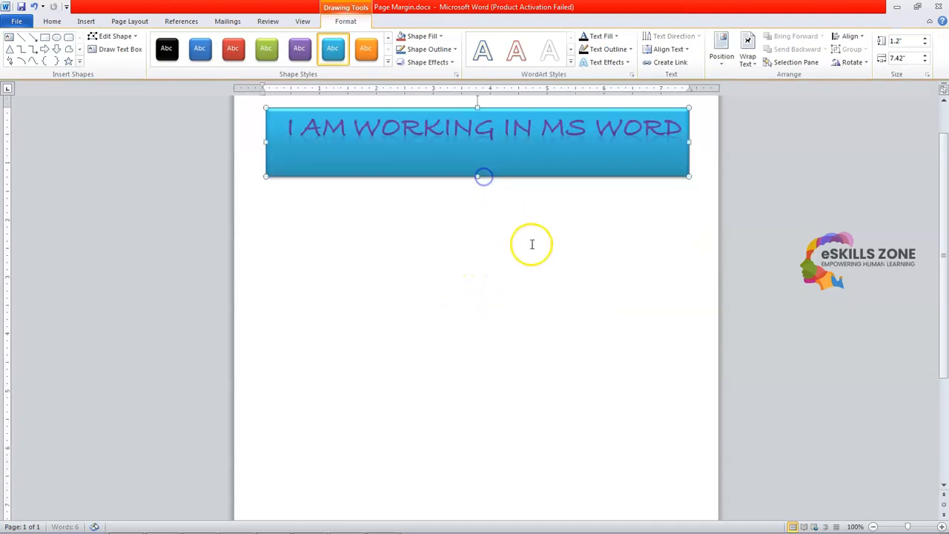
{"action": "left_click", "coordinate": [532, 244]}
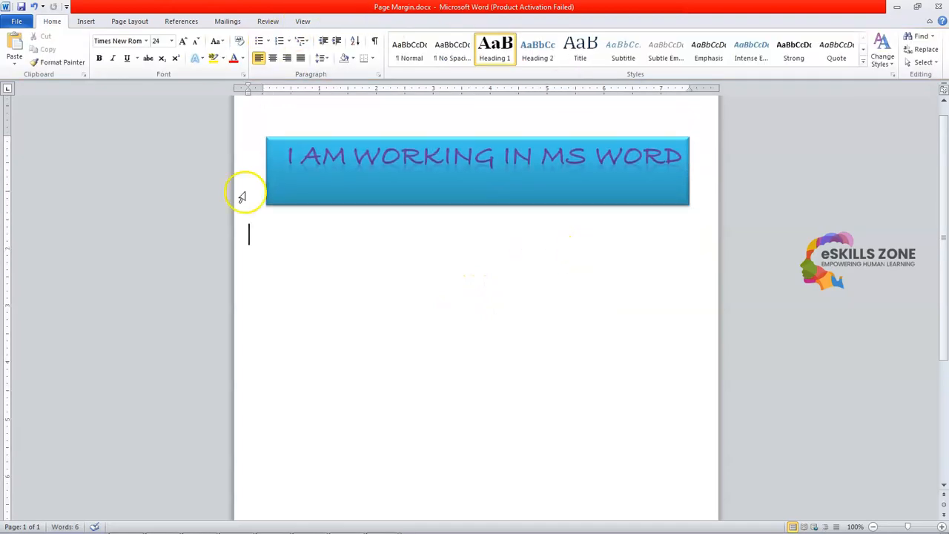
{"action": "left_click", "coordinate": [504, 186]}
{"action": "left_click", "coordinate": [346, 21]}
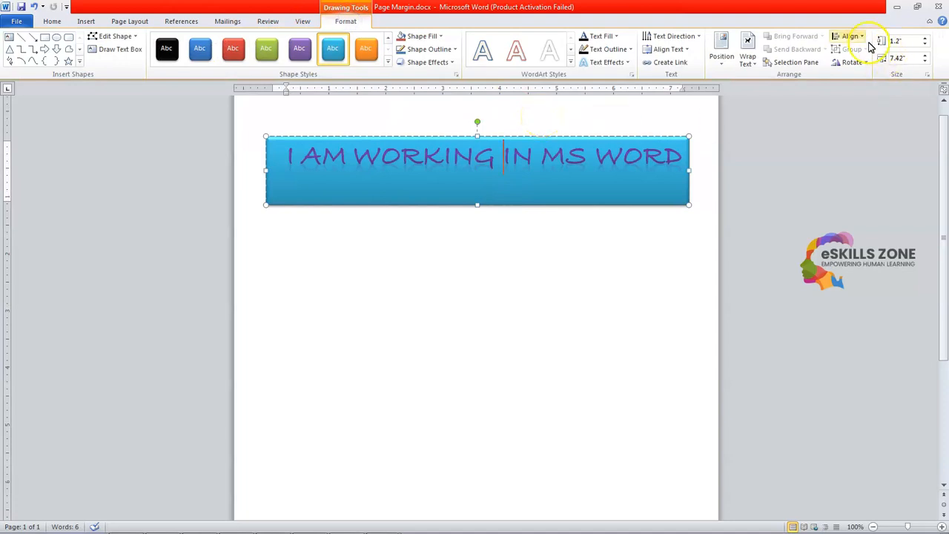
Position the banner at top centre of the page with Tight text wrapping
{"action": "left_click", "coordinate": [723, 69]}
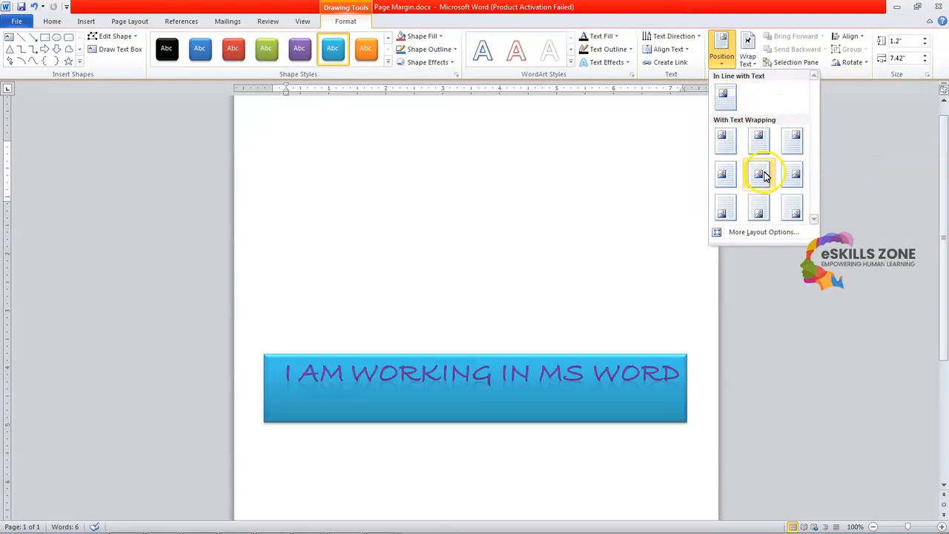
{"action": "left_click", "coordinate": [762, 142]}
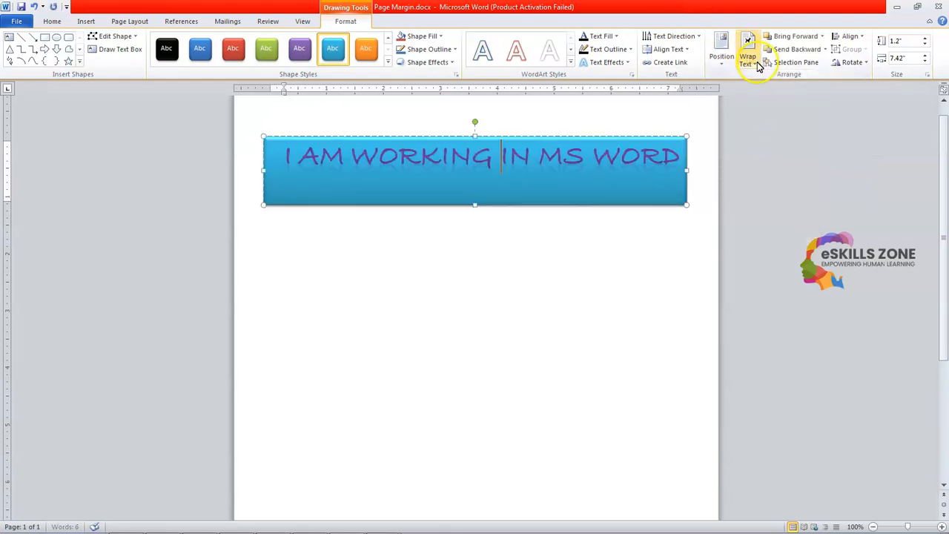
{"action": "left_click", "coordinate": [748, 59]}
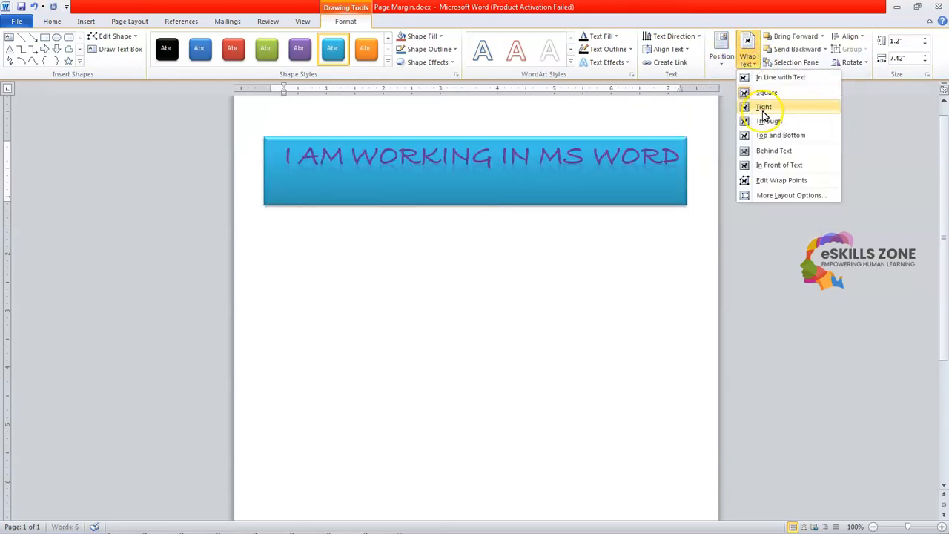
{"action": "left_click", "coordinate": [764, 109]}
Set the banner's text wrapping to Behind Text
{"action": "left_click", "coordinate": [747, 56]}
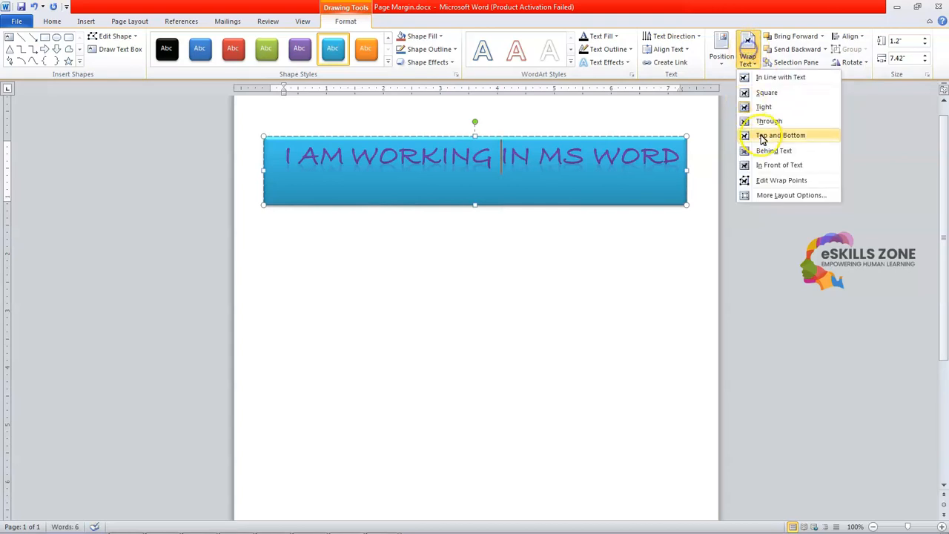
{"action": "left_click", "coordinate": [767, 152]}
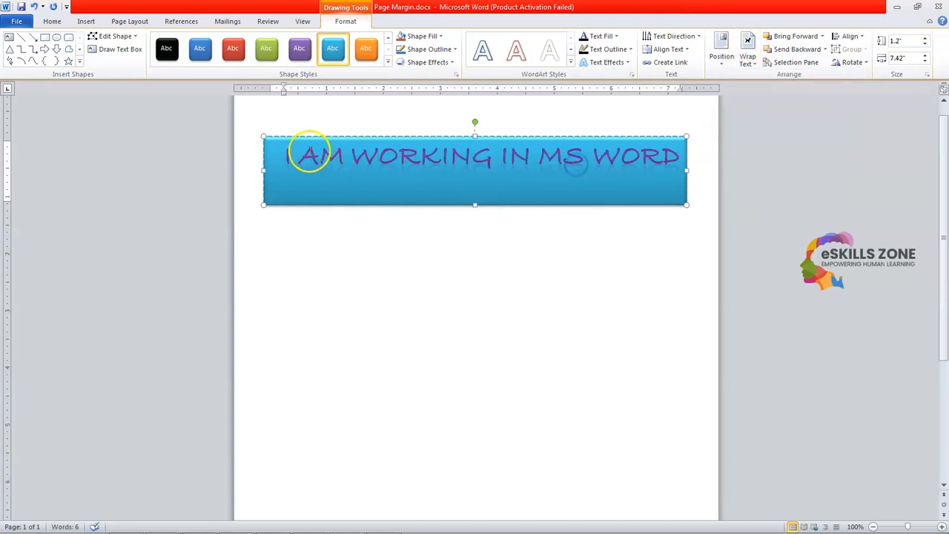
{"action": "left_click", "coordinate": [273, 160]}
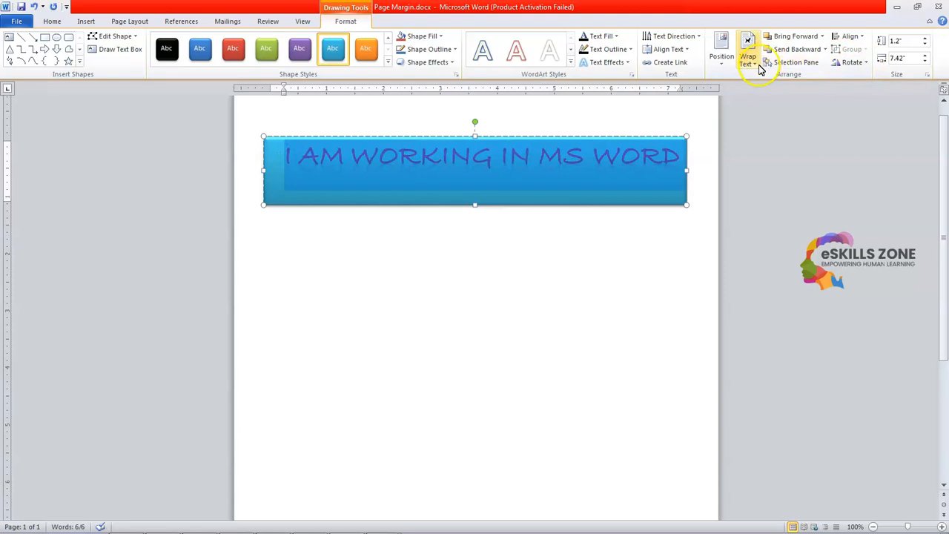
{"action": "left_click", "coordinate": [749, 60]}
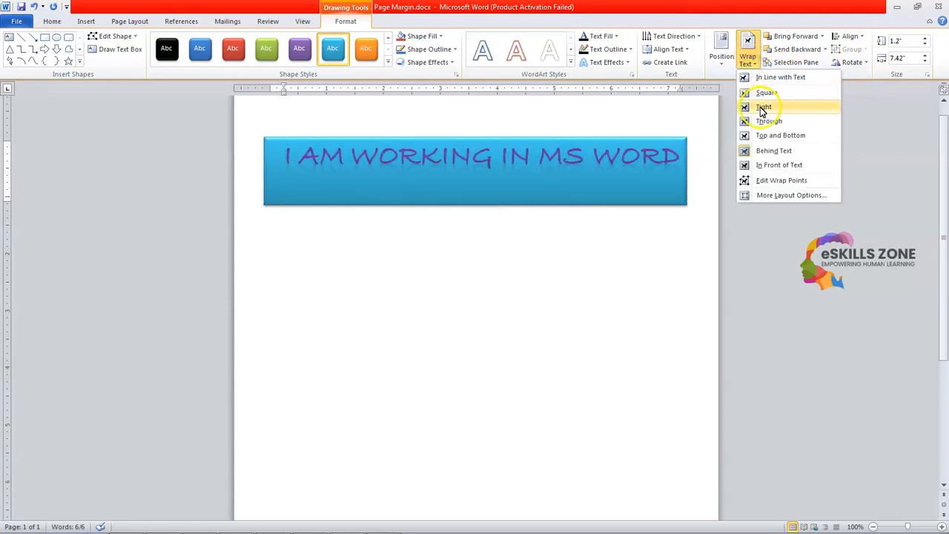
{"action": "left_click", "coordinate": [774, 152]}
{"action": "left_click", "coordinate": [632, 251]}
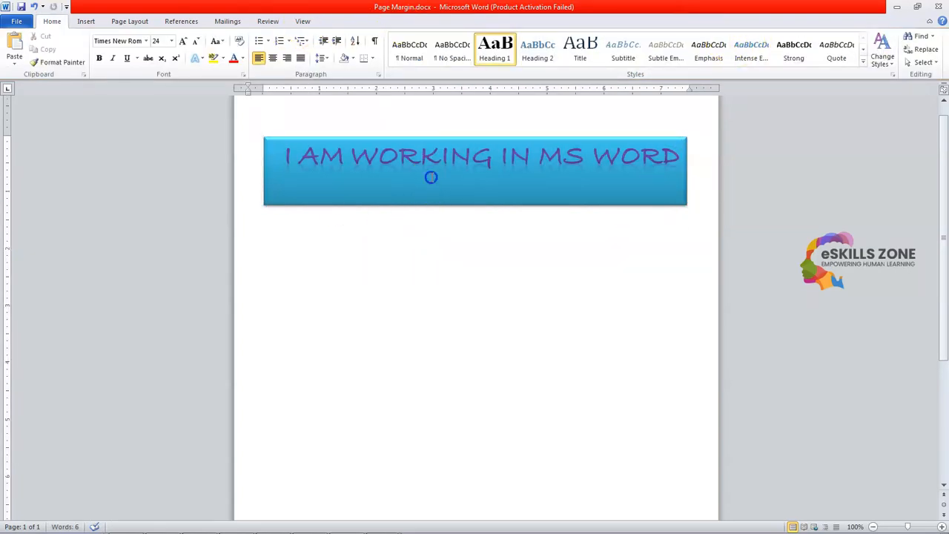
{"action": "left_click", "coordinate": [430, 177]}
{"action": "left_click", "coordinate": [345, 21]}
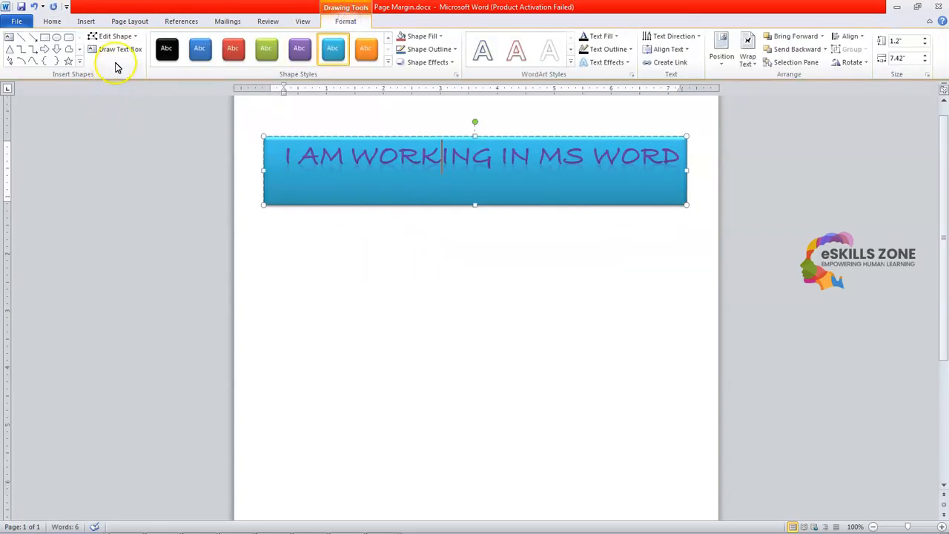
{"action": "left_click", "coordinate": [134, 36]}
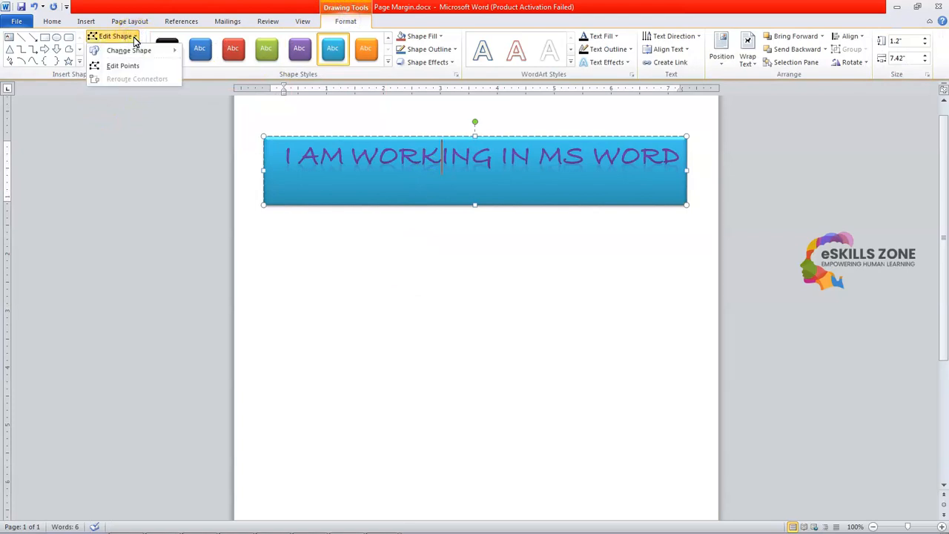
{"action": "left_click", "coordinate": [528, 272]}
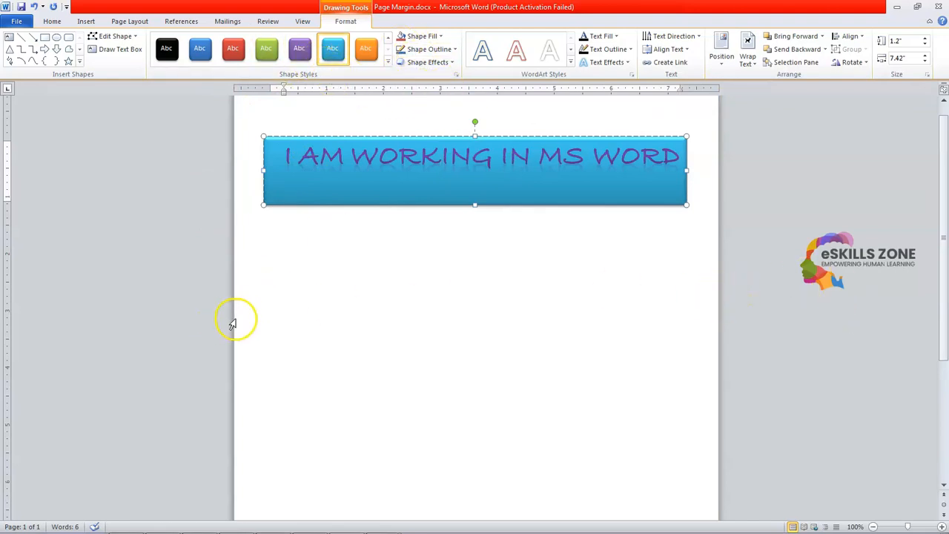
Scroll back to the top of the page and show the Page Layout ribbon
{"action": "scroll", "coordinate": [232, 333], "scroll_direction": "down", "scroll_amount": 1}
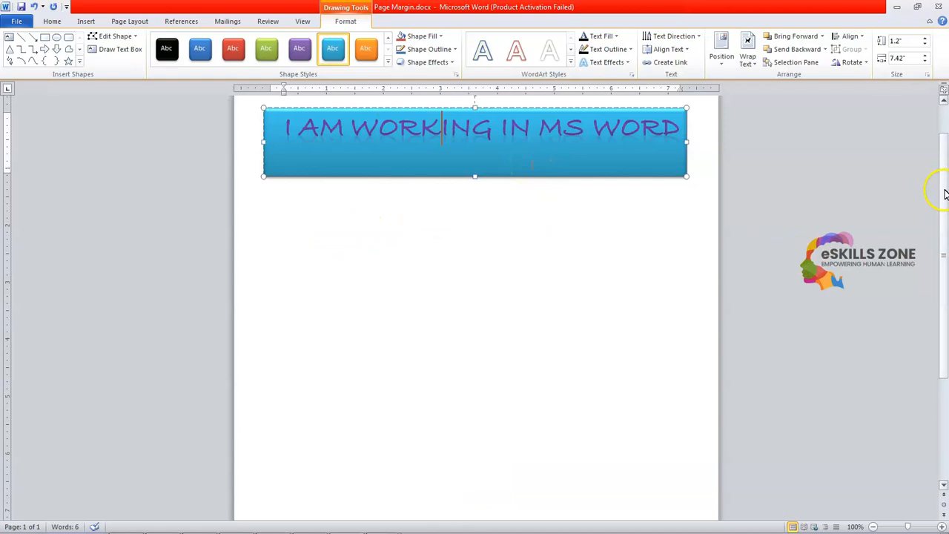
{"action": "scroll", "coordinate": [945, 194], "scroll_direction": "up", "scroll_amount": 2}
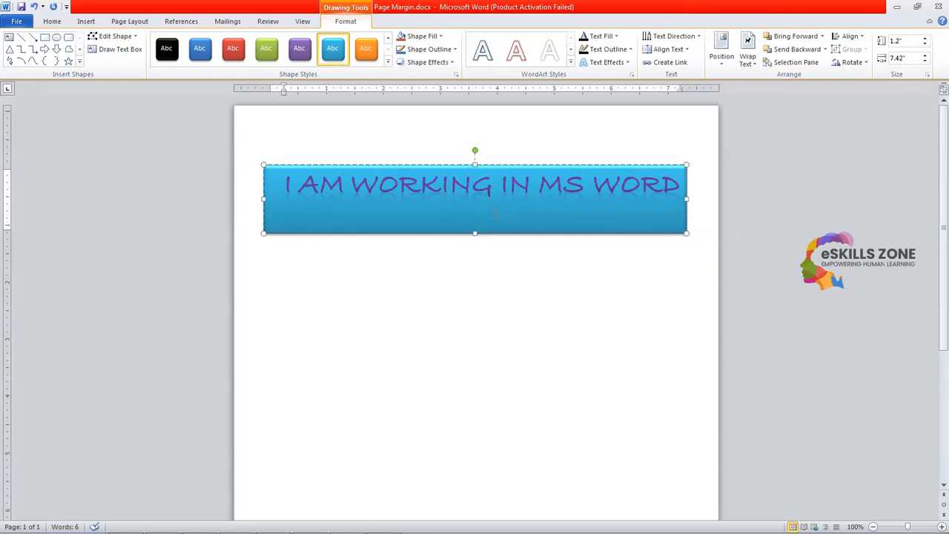
{"action": "left_click", "coordinate": [132, 22]}
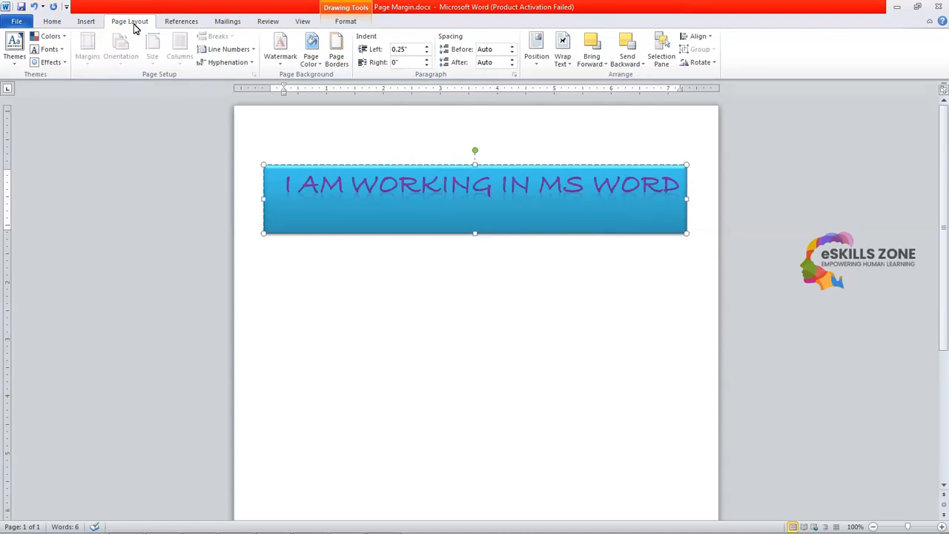
Apply the Normal margin preset with 1" on every side
{"action": "left_click", "coordinate": [394, 287]}
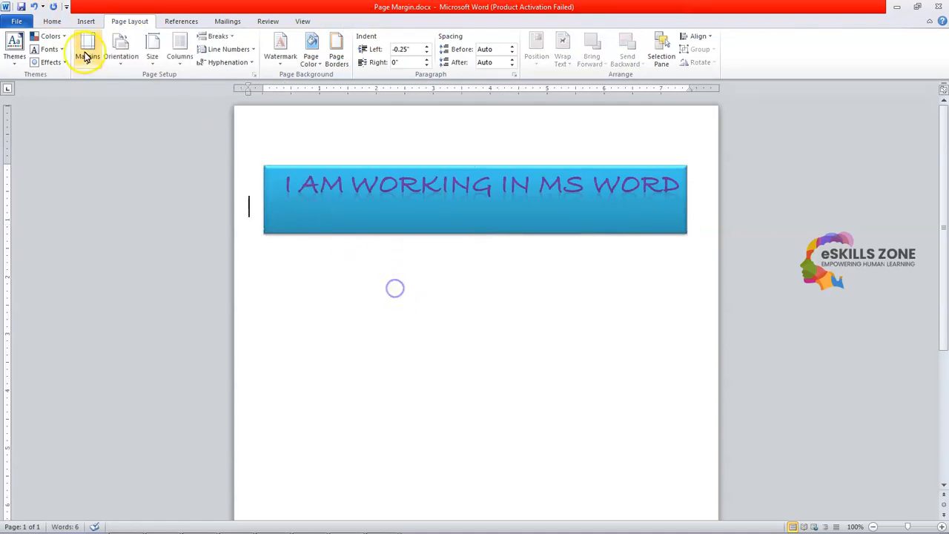
{"action": "left_click", "coordinate": [89, 60]}
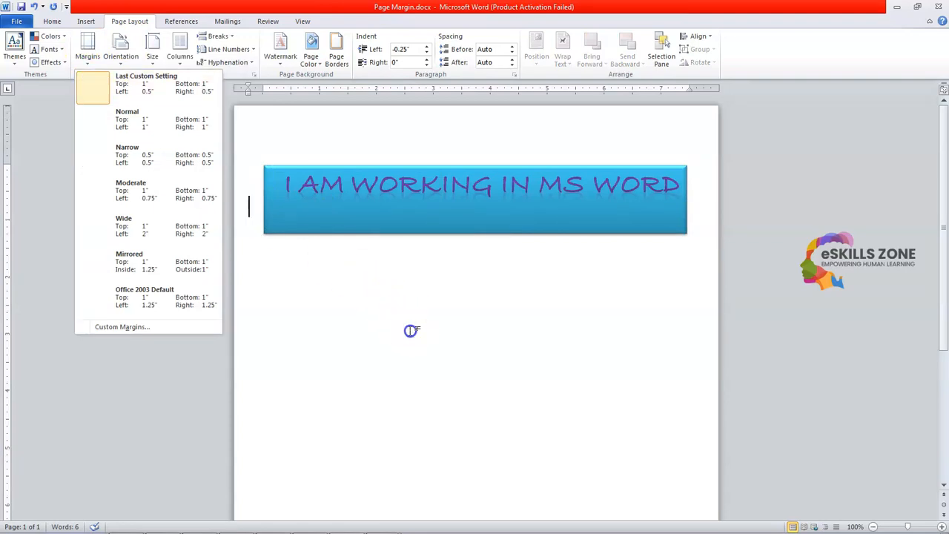
{"action": "left_click", "coordinate": [127, 93]}
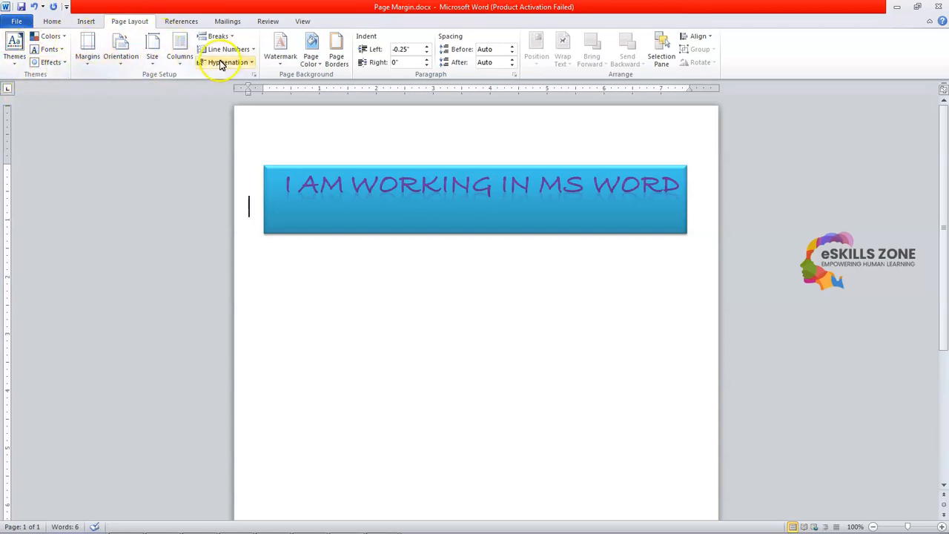
{"action": "left_click", "coordinate": [87, 60]}
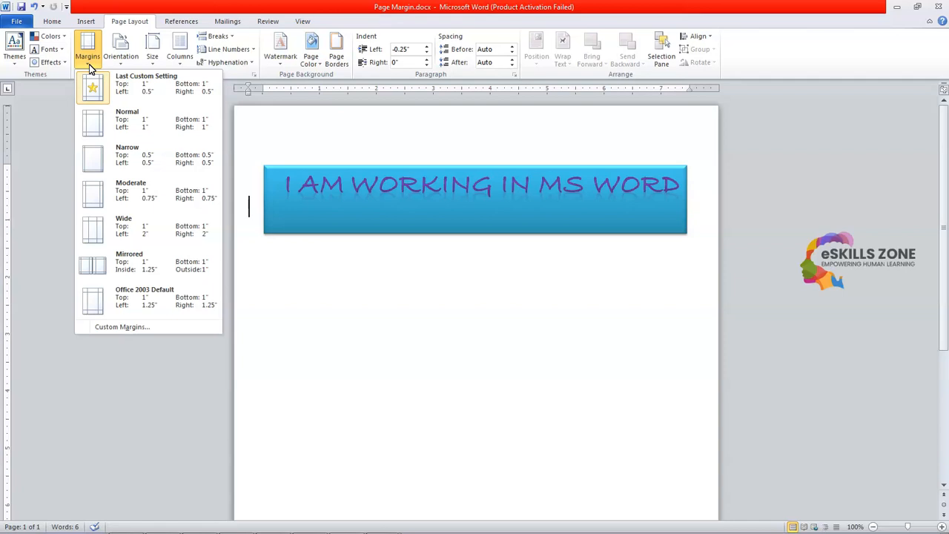
{"action": "left_click", "coordinate": [98, 126]}
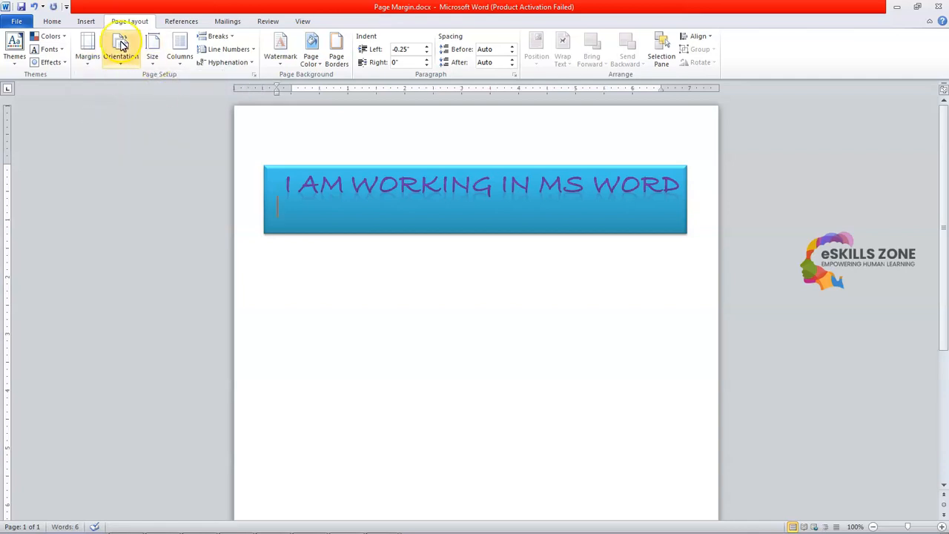
Apply the Wide margin preset, then switch to Moderate margins
{"action": "left_click", "coordinate": [88, 51]}
{"action": "left_click", "coordinate": [108, 226]}
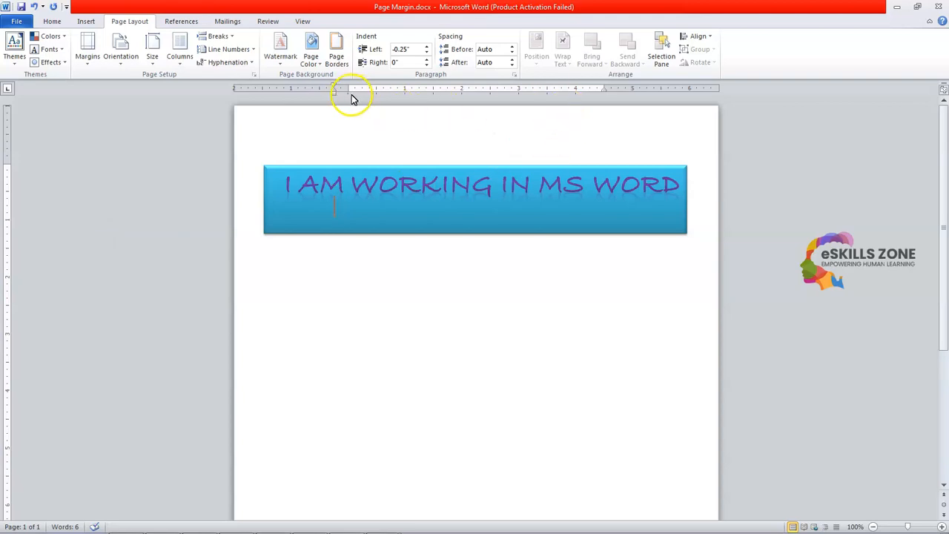
{"action": "left_click", "coordinate": [93, 65]}
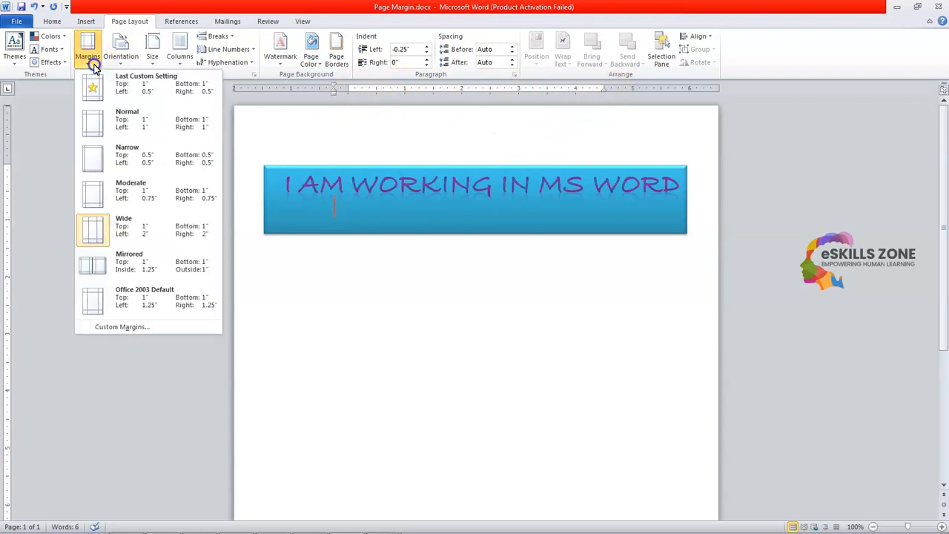
{"action": "left_click", "coordinate": [117, 187]}
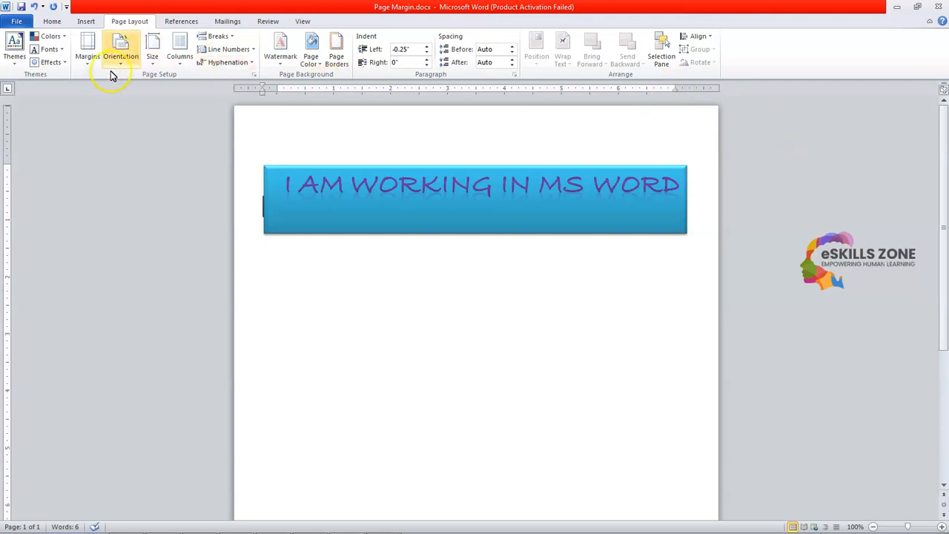
Apply Mirrored margins and bring up the File print options
{"action": "left_click", "coordinate": [89, 62]}
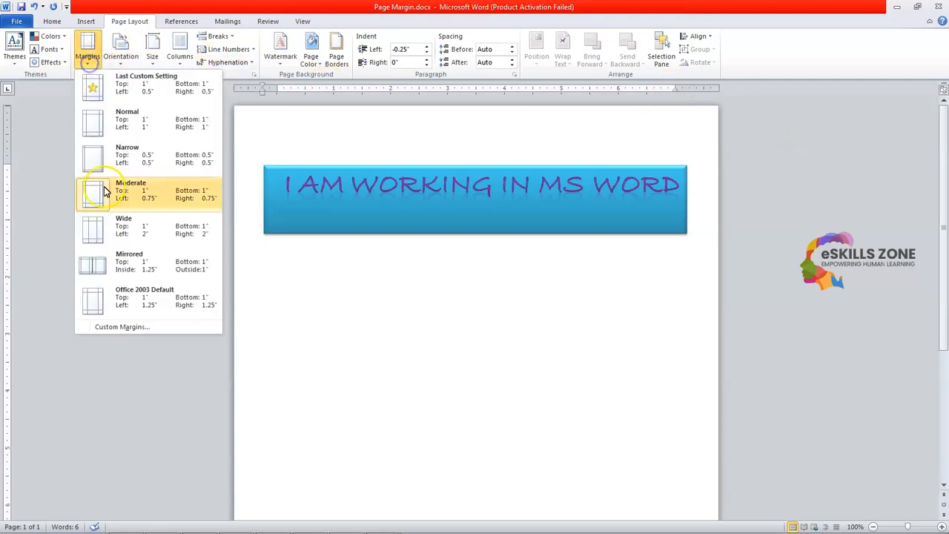
{"action": "left_click", "coordinate": [142, 261]}
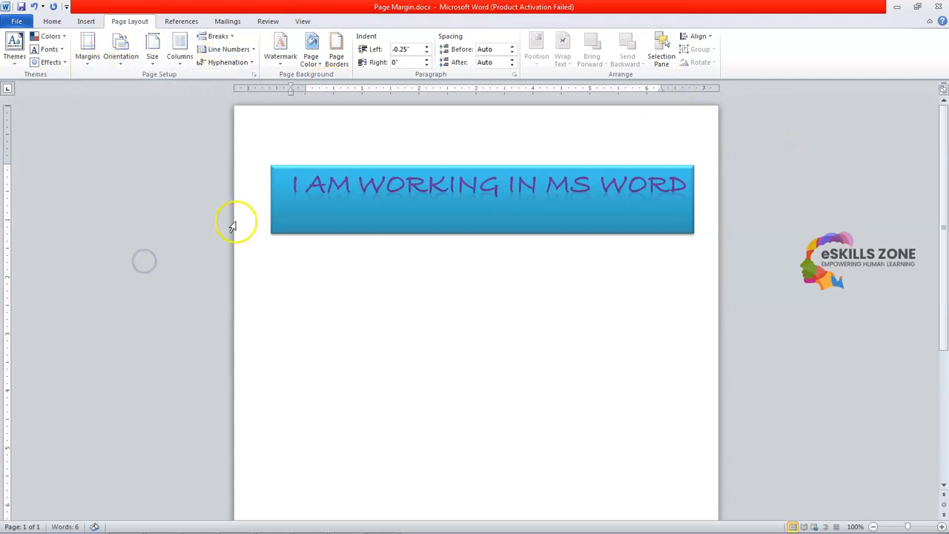
{"action": "left_click", "coordinate": [9, 21]}
View the print preview, cancel Page Setup, and dismiss the close prompt to keep Page Margin.docx open
{"action": "left_click", "coordinate": [28, 178]}
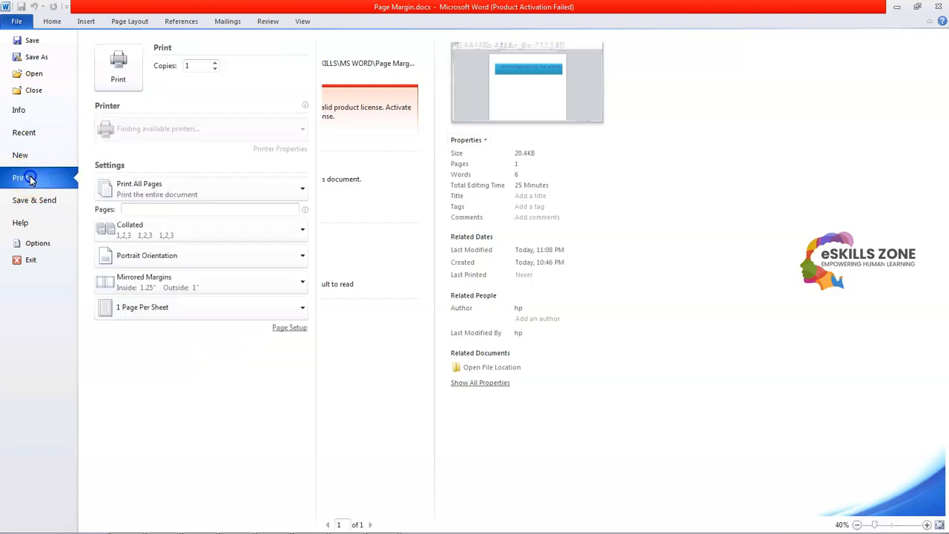
{"action": "left_click", "coordinate": [278, 382]}
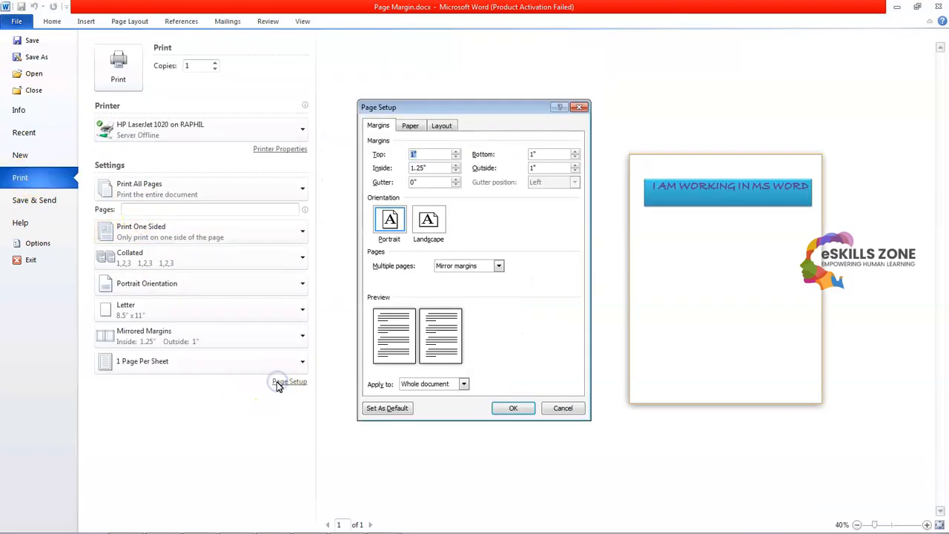
{"action": "left_click", "coordinate": [568, 408]}
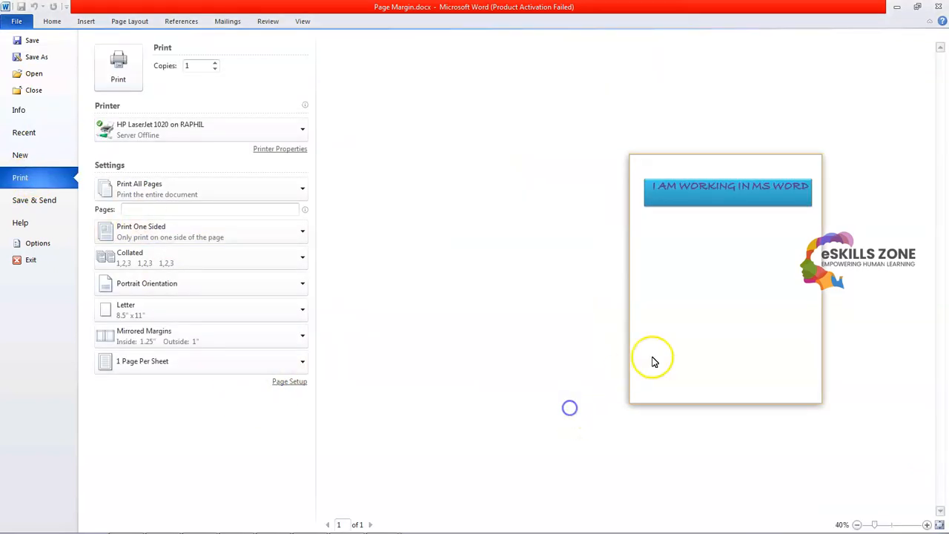
{"action": "left_click", "coordinate": [34, 90]}
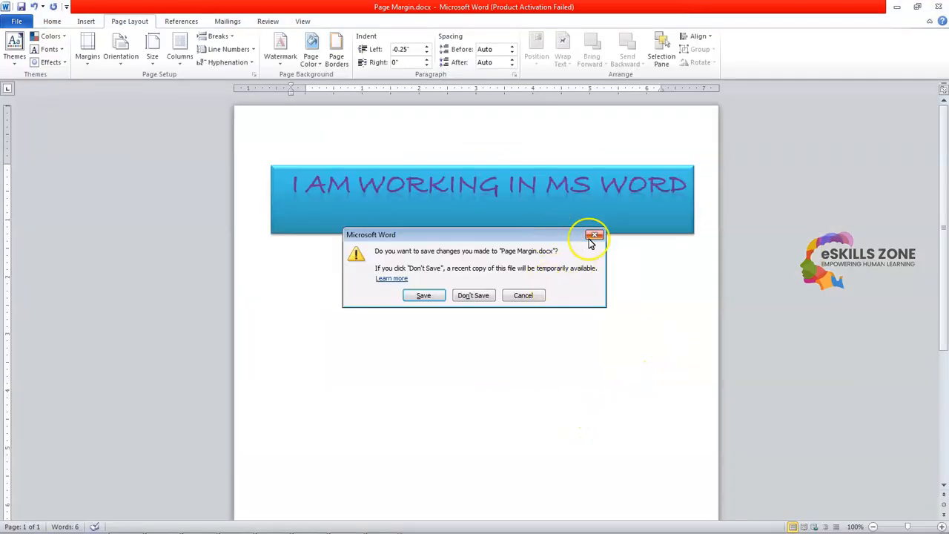
{"action": "left_click", "coordinate": [594, 236]}
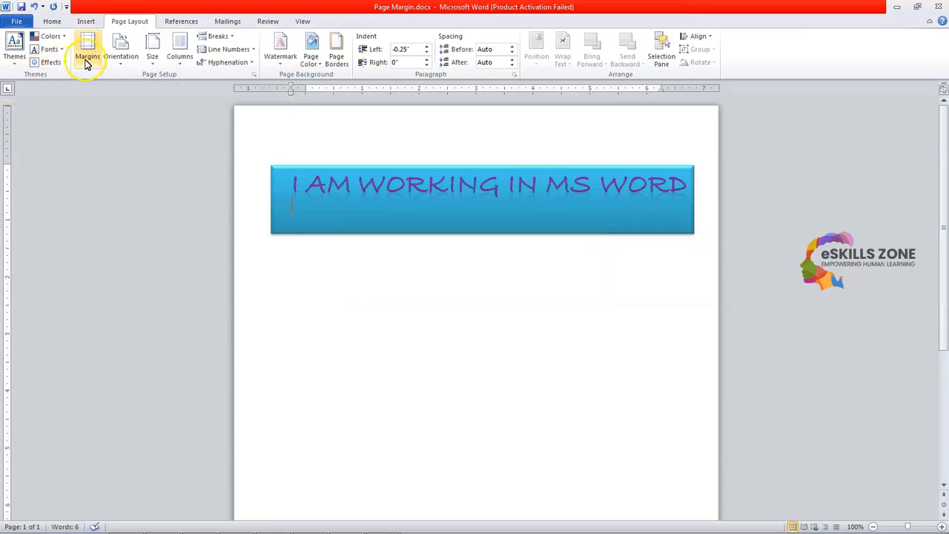
Try the Office 2003 Default, Last Custom Setting and Normal margin presets in turn
{"action": "left_click", "coordinate": [86, 64]}
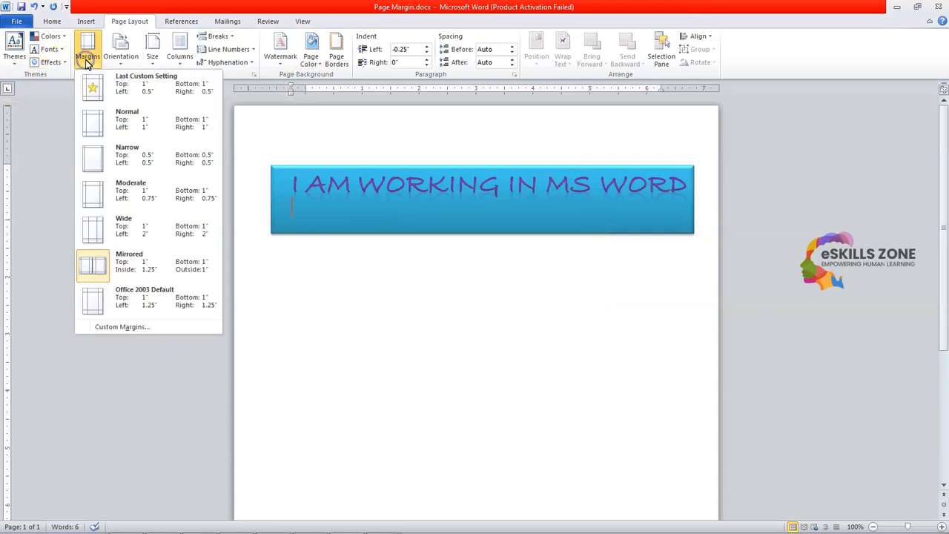
{"action": "left_click", "coordinate": [105, 299]}
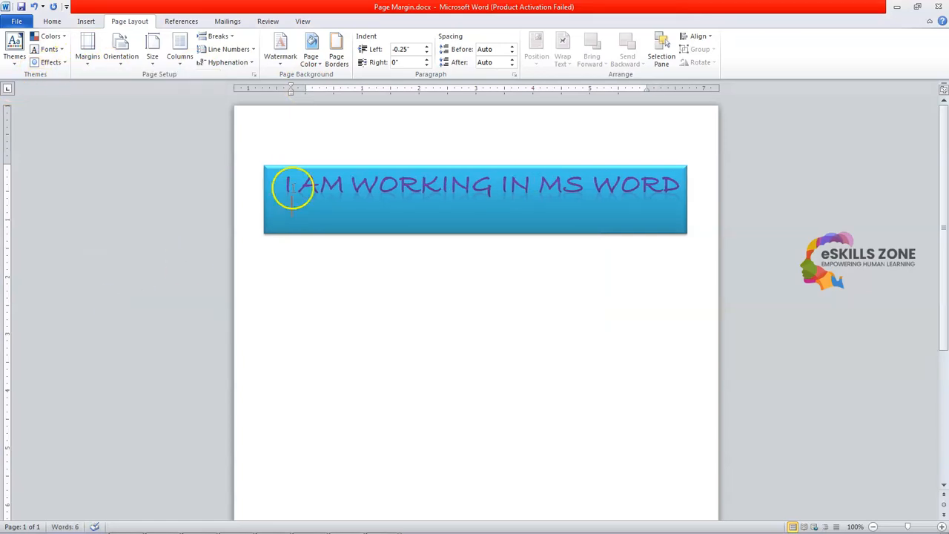
{"action": "left_click", "coordinate": [86, 59]}
{"action": "left_click", "coordinate": [102, 82]}
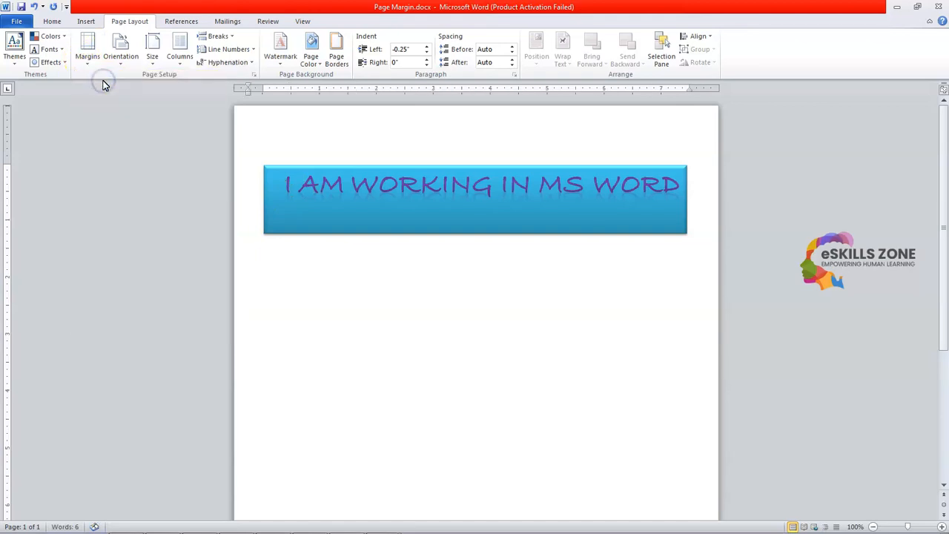
{"action": "left_click", "coordinate": [88, 49]}
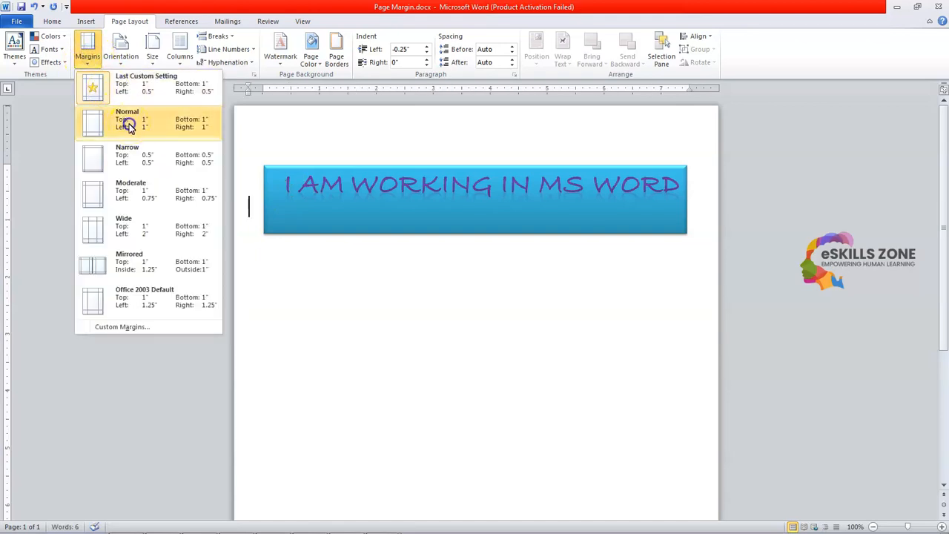
{"action": "left_click", "coordinate": [128, 126]}
Compare Narrow with Normal, then settle on Narrow 0.5" margins on every side
{"action": "left_click", "coordinate": [90, 58]}
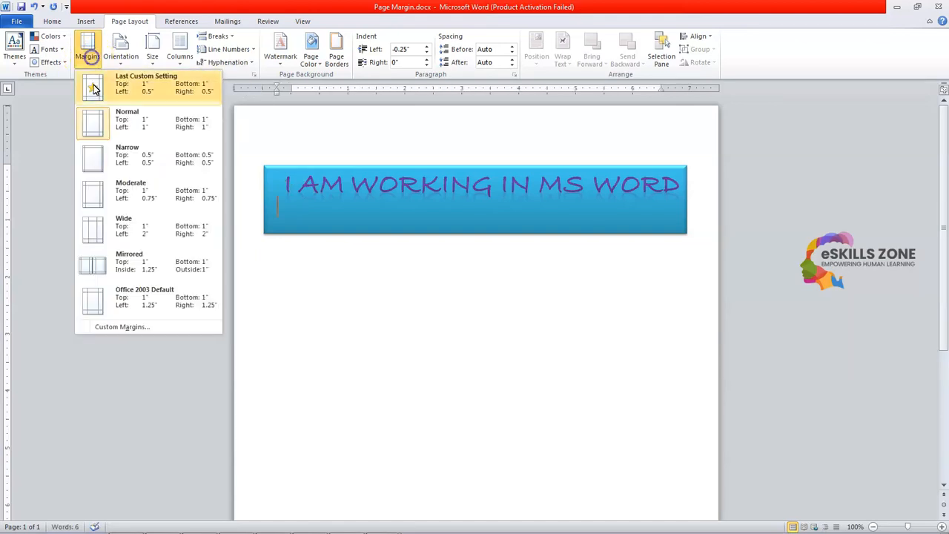
{"action": "left_click", "coordinate": [115, 155]}
{"action": "left_click", "coordinate": [89, 61]}
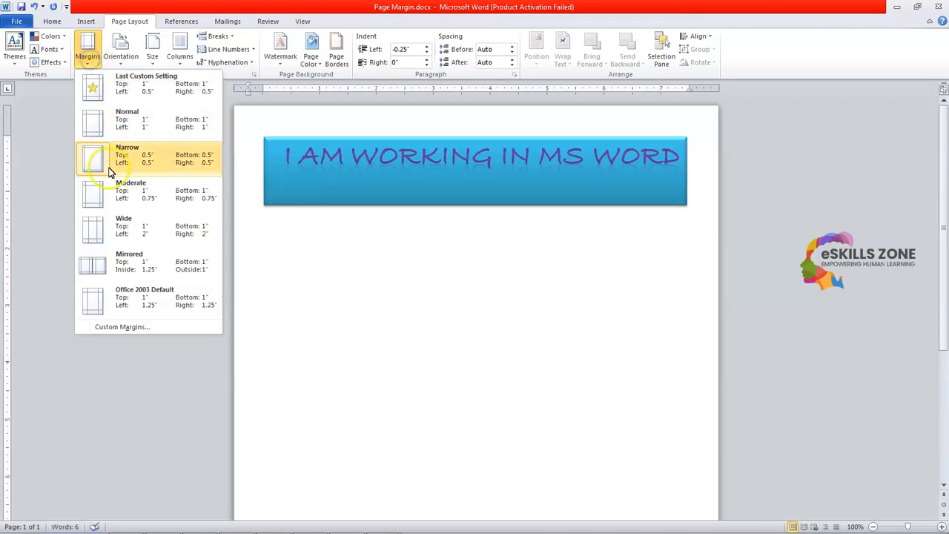
{"action": "left_click", "coordinate": [123, 120]}
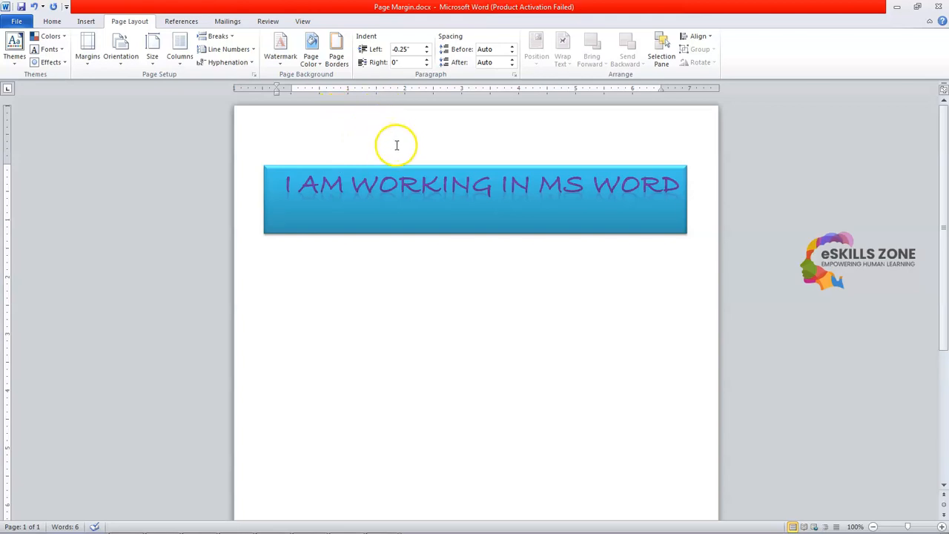
{"action": "left_click", "coordinate": [87, 52]}
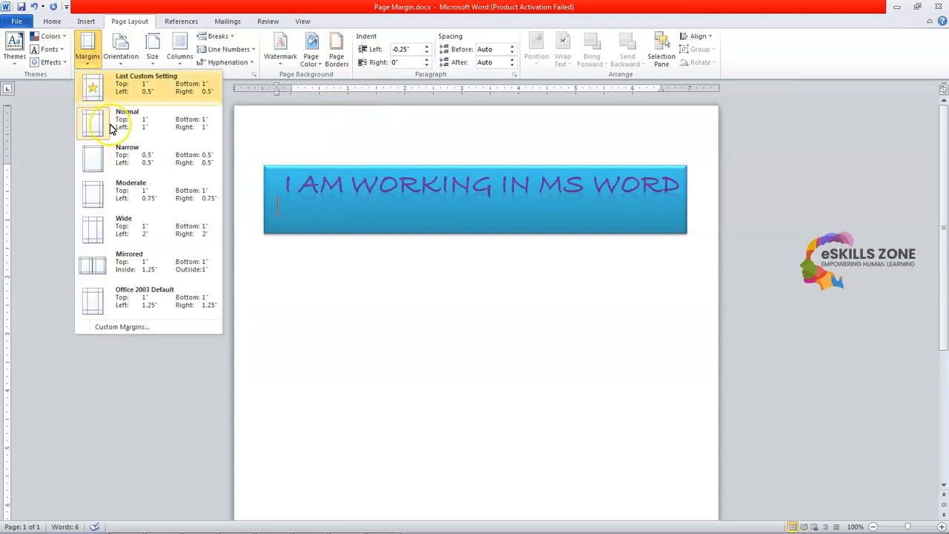
{"action": "left_click", "coordinate": [124, 162]}
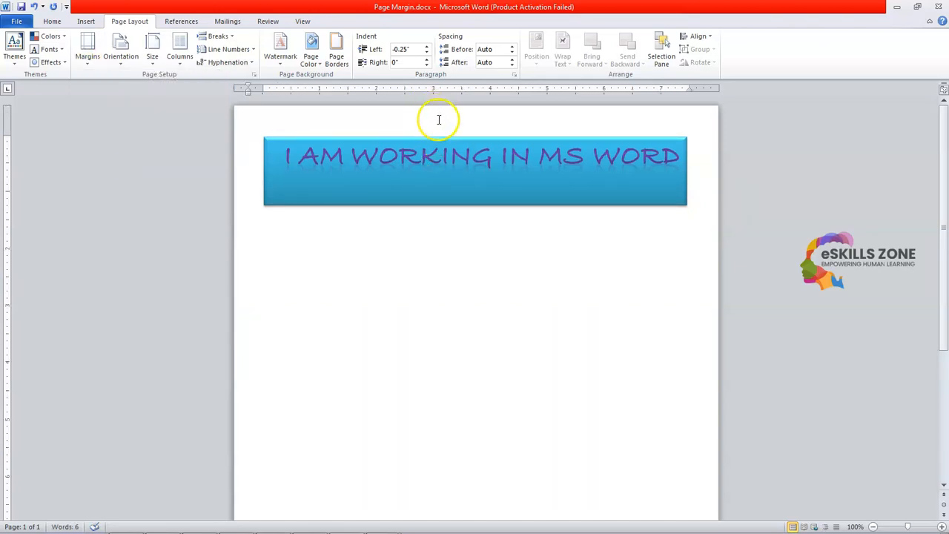
{"action": "left_click", "coordinate": [87, 57]}
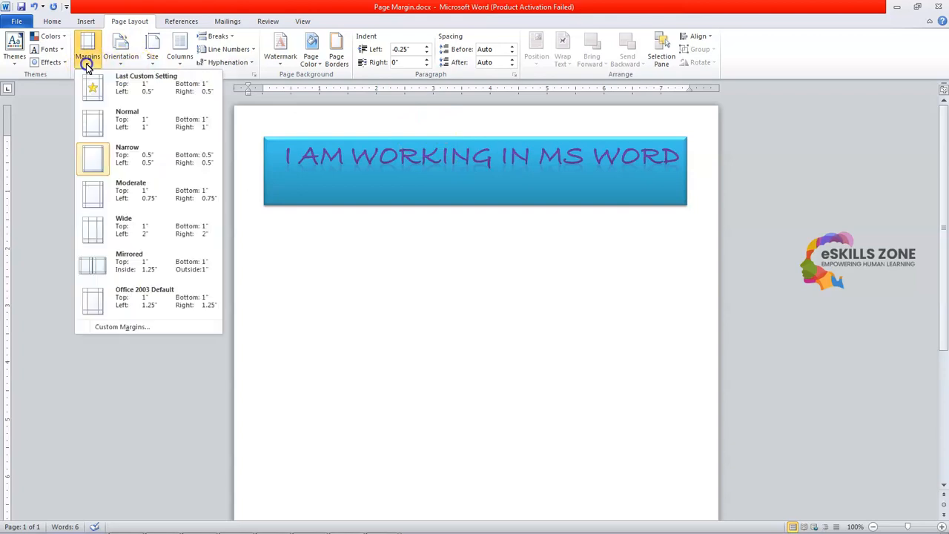
Apply the Moderate margin preset: 1" top and bottom, 0.75" left and right
{"action": "left_click", "coordinate": [118, 191]}
{"action": "left_click", "coordinate": [85, 52]}
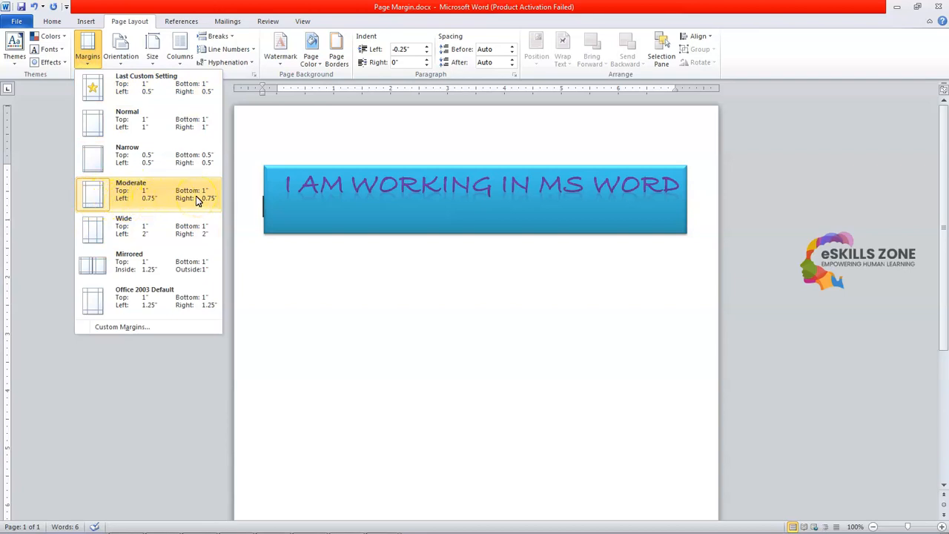
{"action": "left_click", "coordinate": [146, 203]}
{"action": "left_click", "coordinate": [207, 210]}
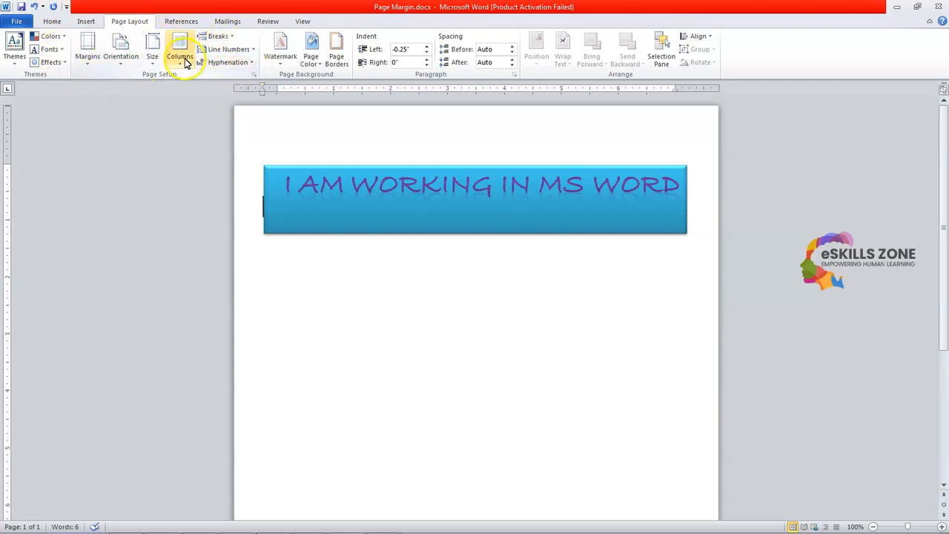
Switch the page orientation from Portrait to Landscape and check the banner's position
{"action": "left_click", "coordinate": [122, 68]}
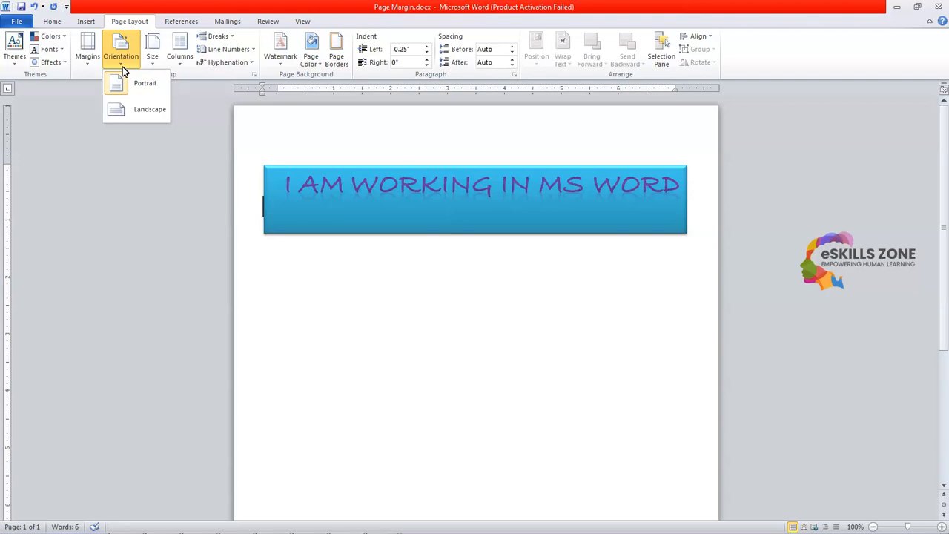
{"action": "left_click", "coordinate": [135, 84]}
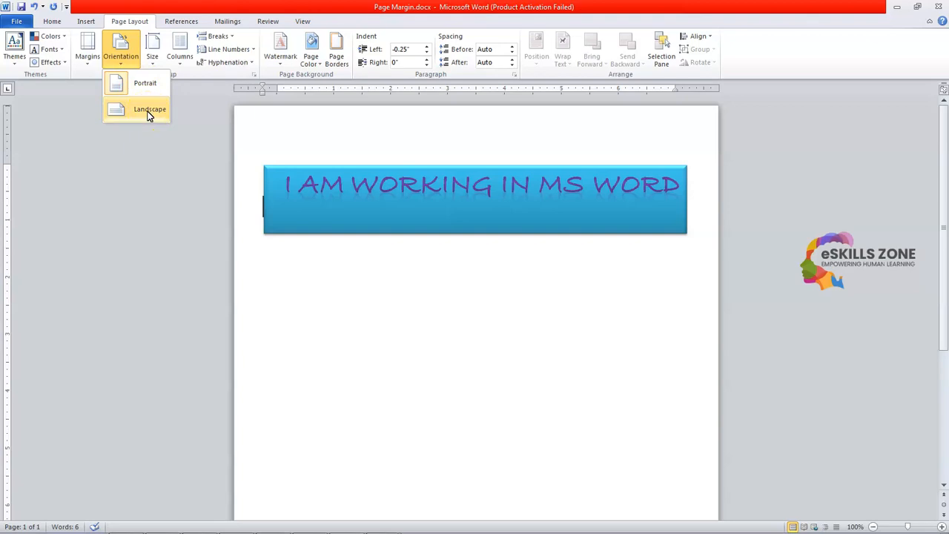
{"action": "left_click", "coordinate": [148, 112]}
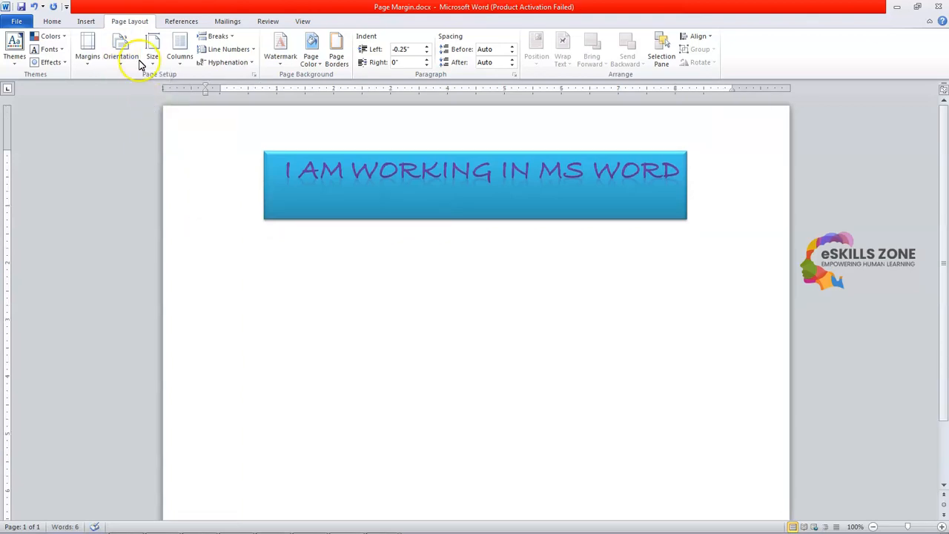
{"action": "scroll", "coordinate": [464, 159], "scroll_direction": "down", "scroll_amount": 1}
{"action": "scroll", "coordinate": [464, 158], "scroll_direction": "up", "scroll_amount": 1}
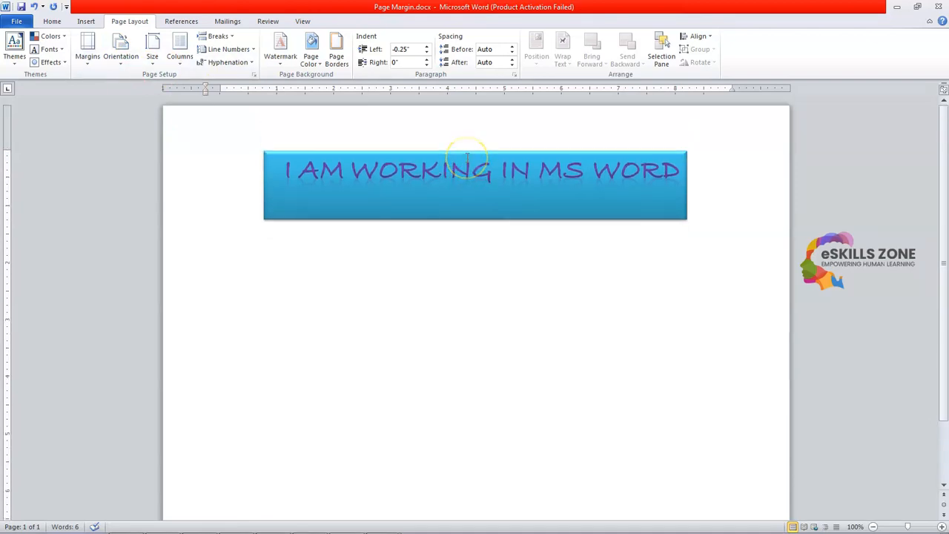